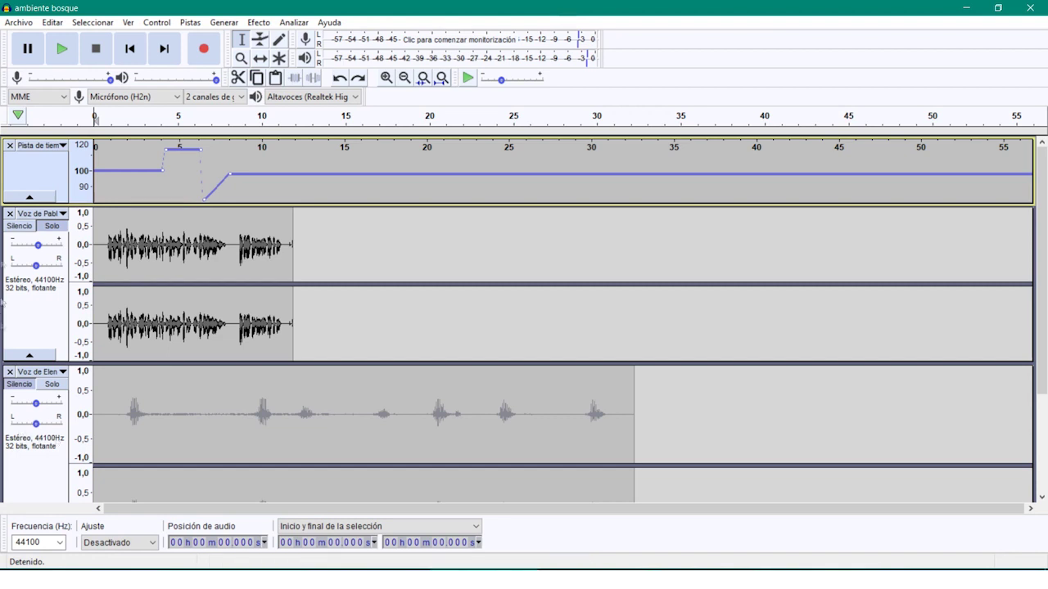
Step: Remove every existing track from the project, including the time track and the voice tracks
{"action": "left_click", "coordinate": [10, 145]}
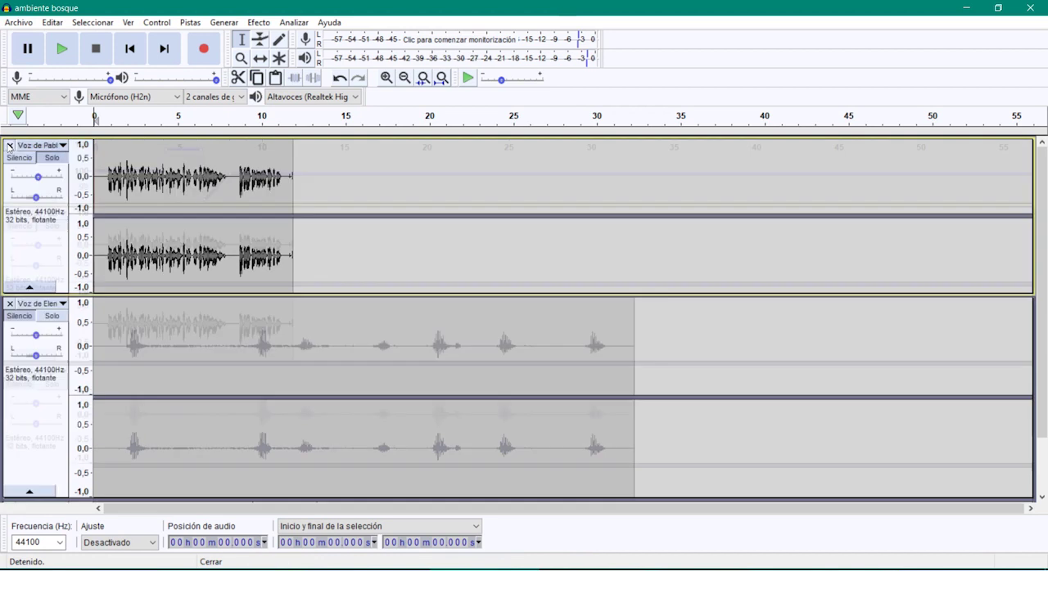
{"action": "left_click", "coordinate": [10, 146]}
{"action": "left_click", "coordinate": [10, 146]}
{"action": "left_click", "coordinate": [10, 146]}
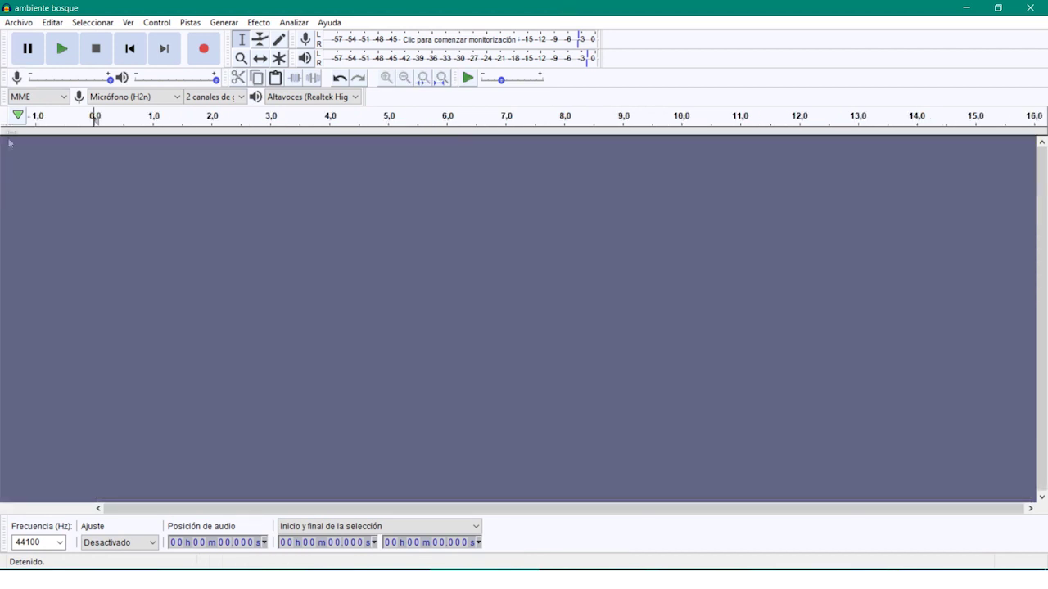
Step: Open the audio file ambiente bosque.mp3 from the Clips de Audio folder
{"action": "left_click", "coordinate": [19, 23]}
{"action": "left_click", "coordinate": [35, 53]}
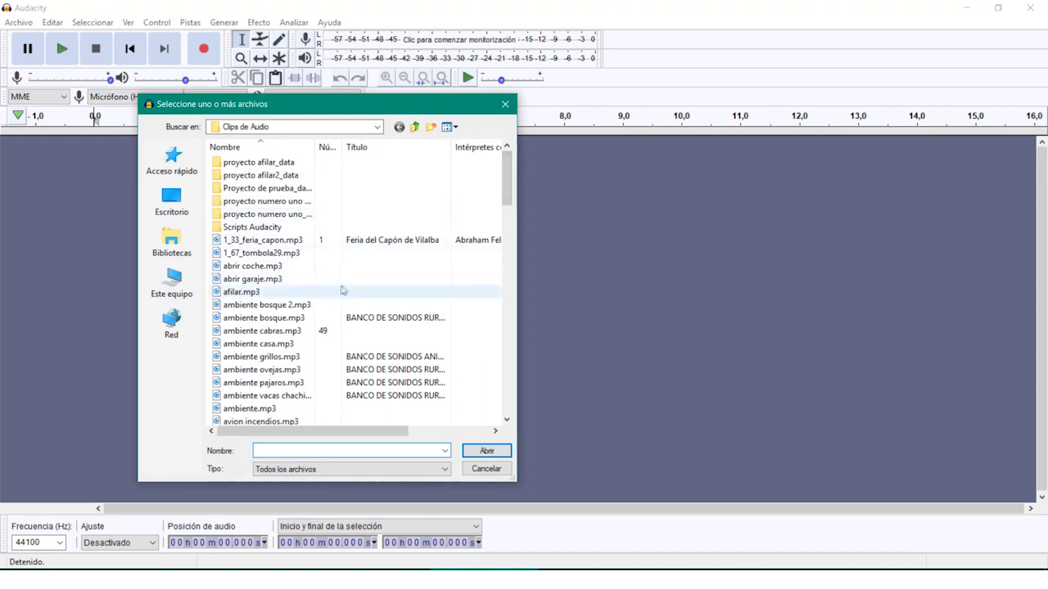
{"action": "double_click", "coordinate": [278, 317]}
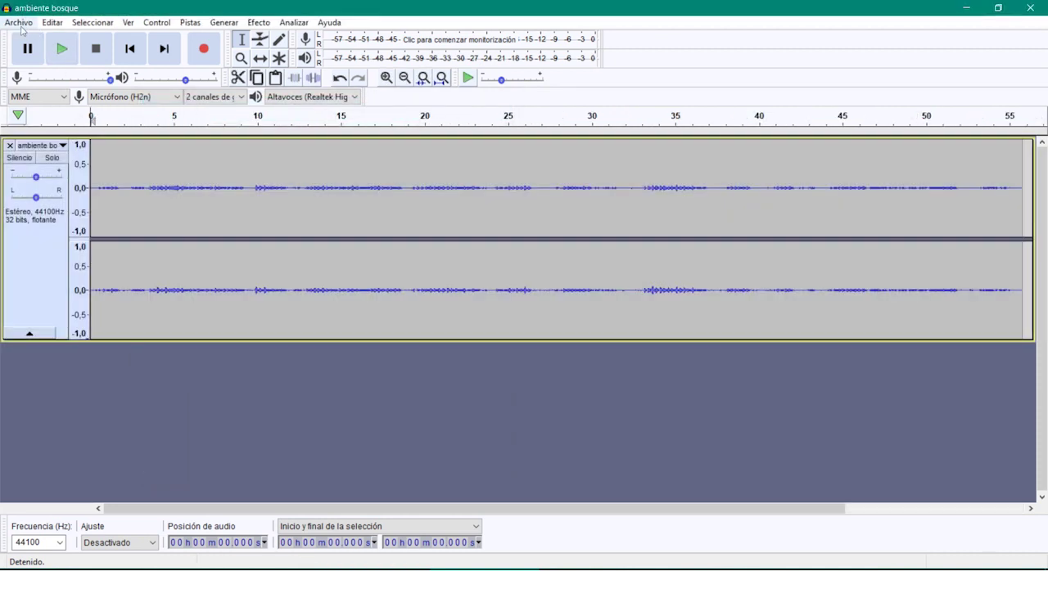
Step: Import the audio file abrir garaje.mp3 as a new track
{"action": "left_click", "coordinate": [18, 22]}
{"action": "mouse_move", "coordinate": [67, 152]}
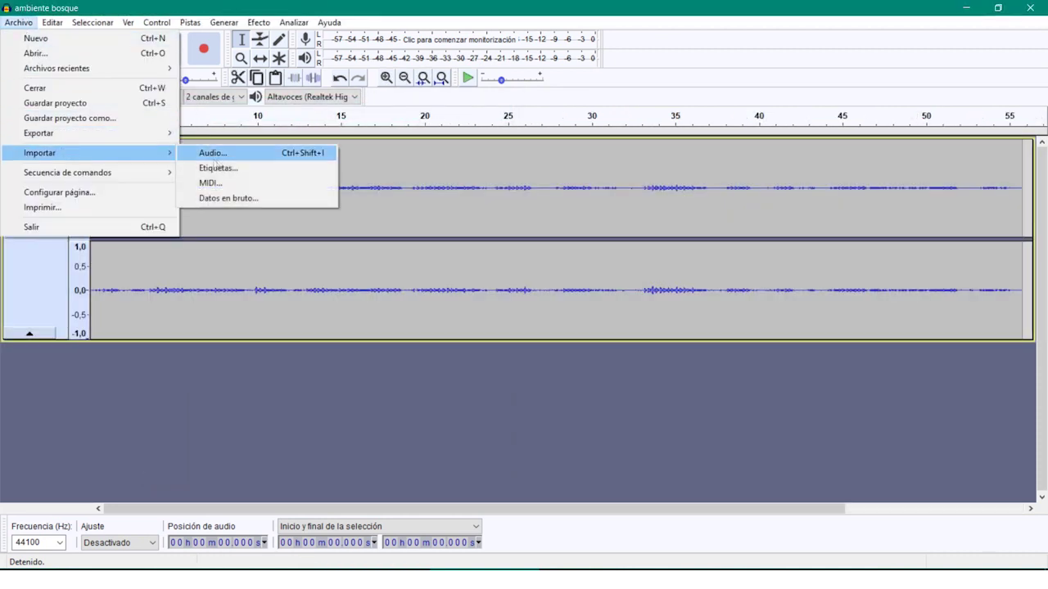
{"action": "left_click", "coordinate": [219, 154]}
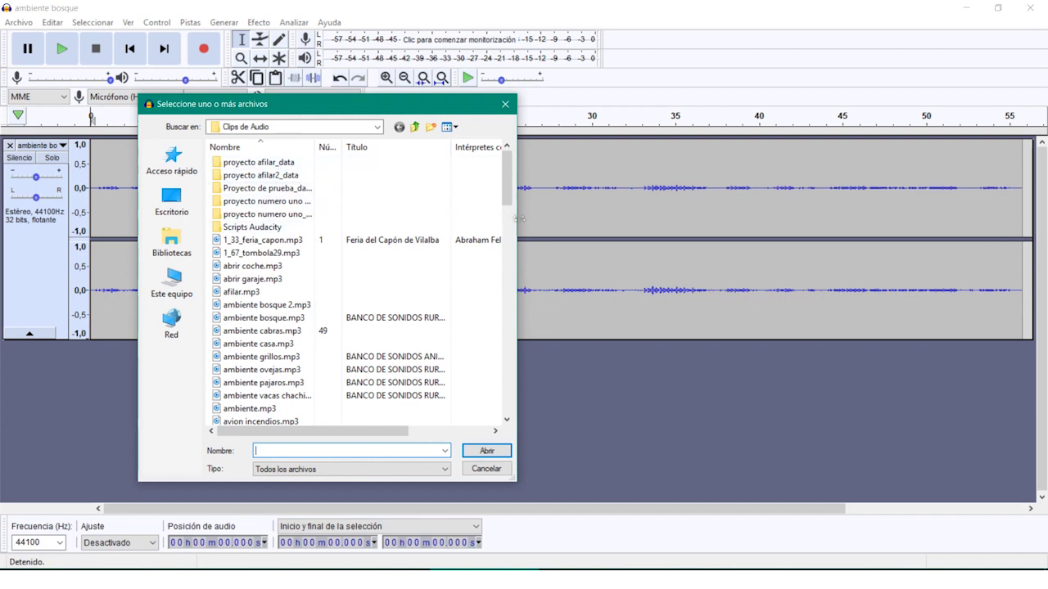
{"action": "left_click_drag", "start_coordinate": [504, 190], "coordinate": [504, 207]}
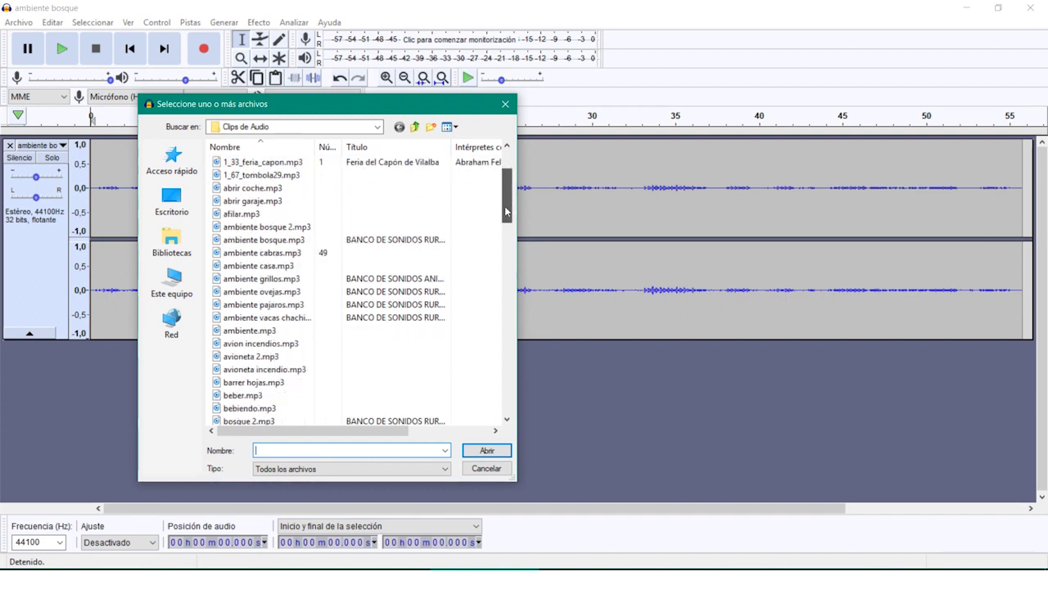
{"action": "left_click_drag", "start_coordinate": [504, 206], "coordinate": [505, 213]}
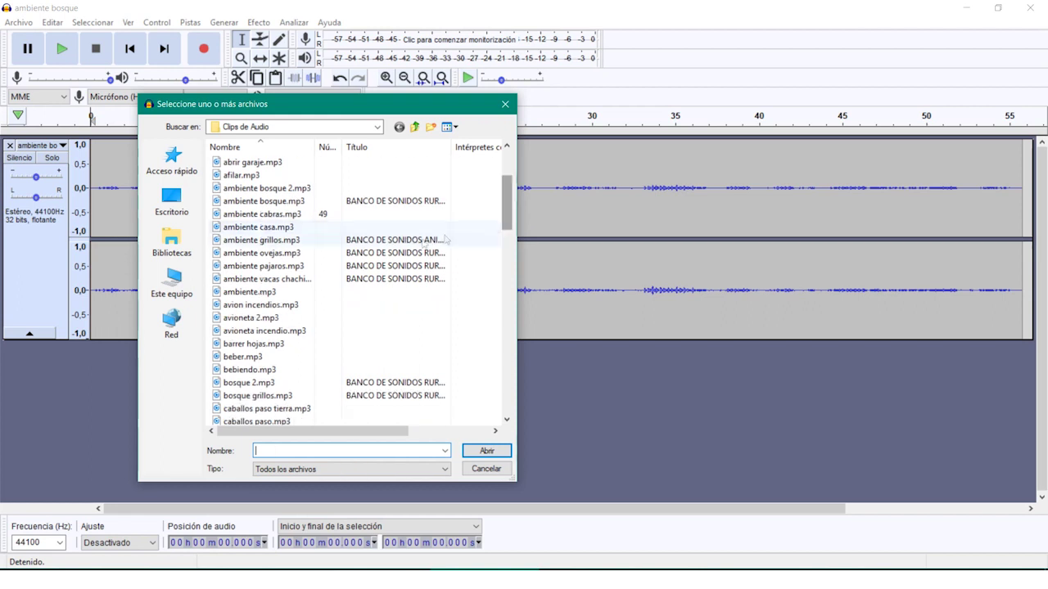
{"action": "double_click", "coordinate": [250, 162]}
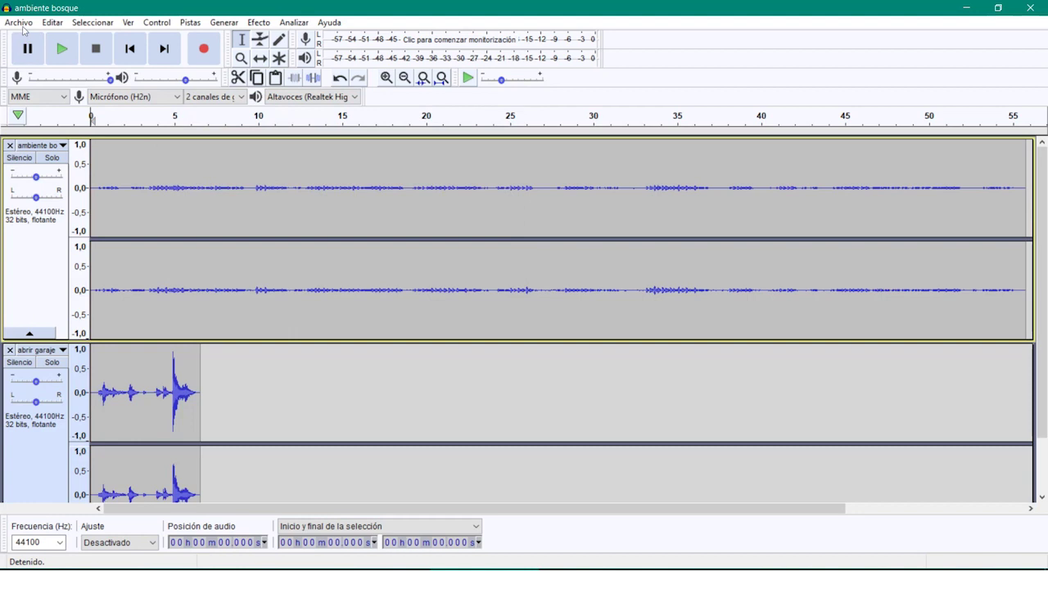
Step: Import the audio file llegada coche.mp3 as a new track
{"action": "left_click", "coordinate": [23, 26]}
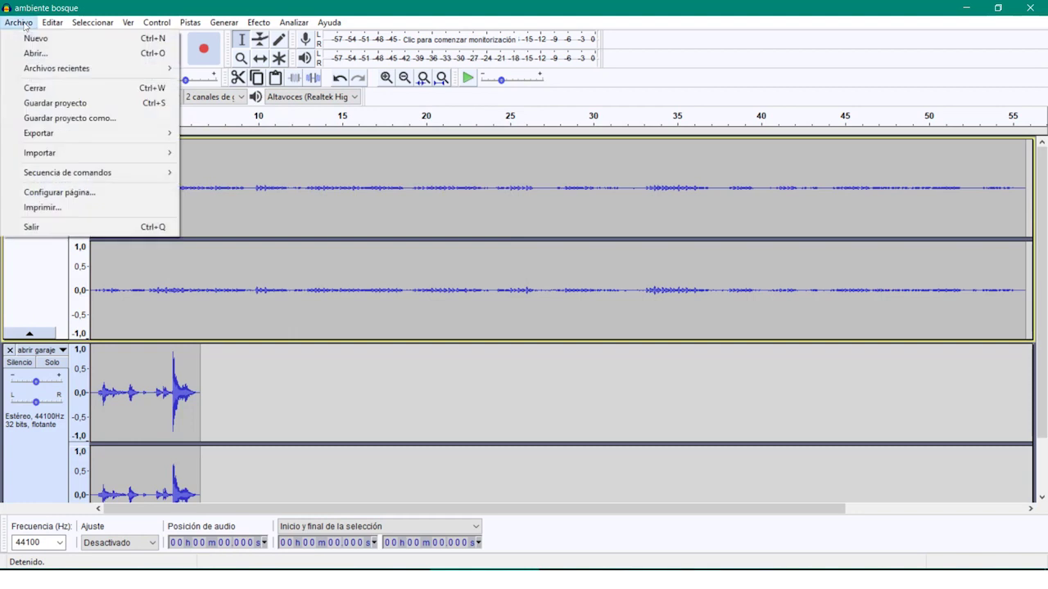
{"action": "mouse_move", "coordinate": [122, 153]}
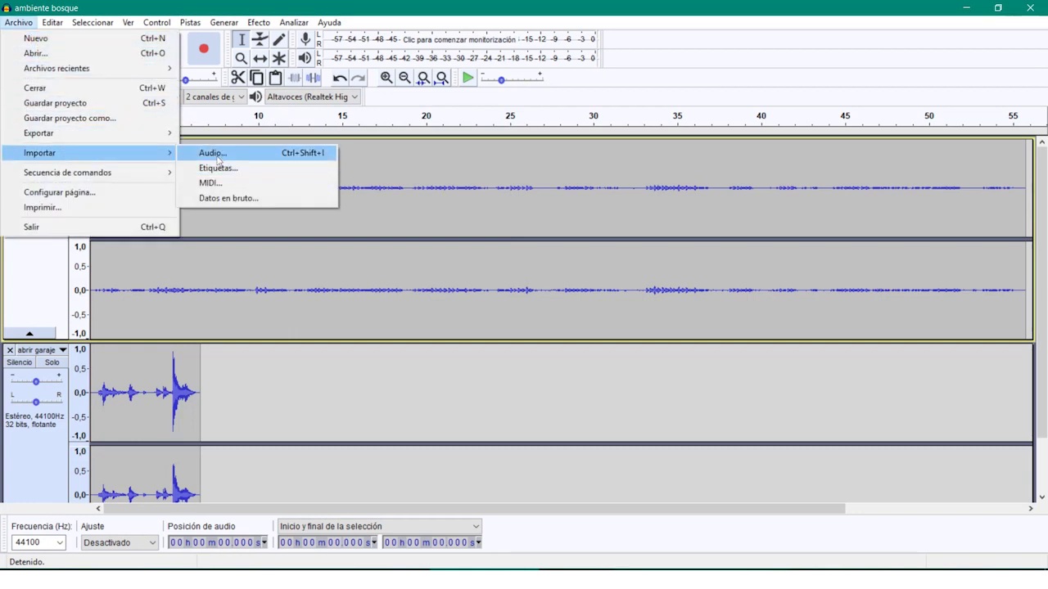
{"action": "left_click", "coordinate": [215, 154]}
{"action": "left_click_drag", "start_coordinate": [508, 178], "coordinate": [496, 300]}
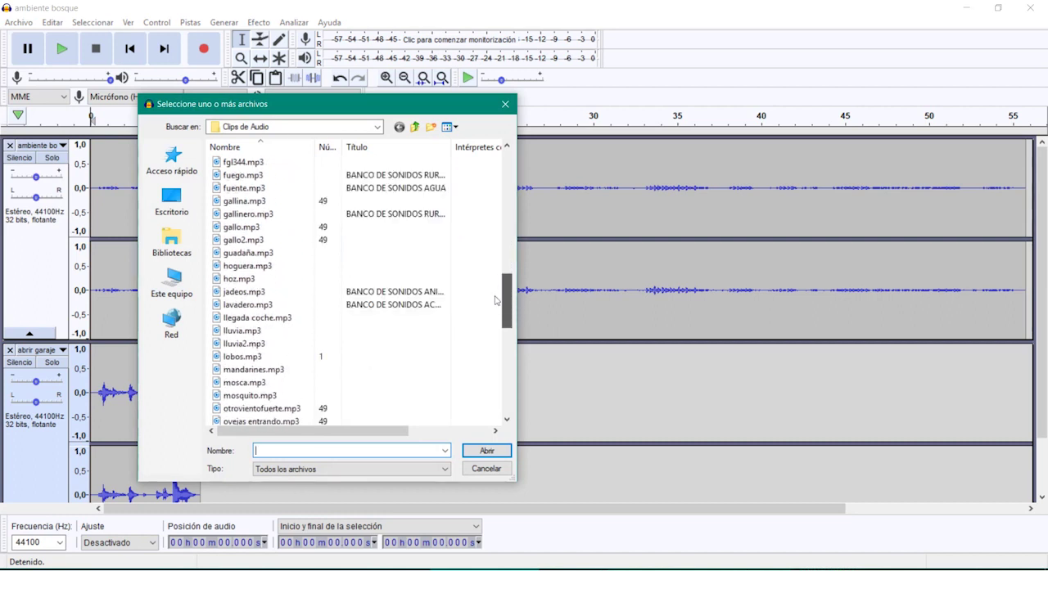
{"action": "left_click", "coordinate": [258, 320]}
{"action": "double_click", "coordinate": [258, 320]}
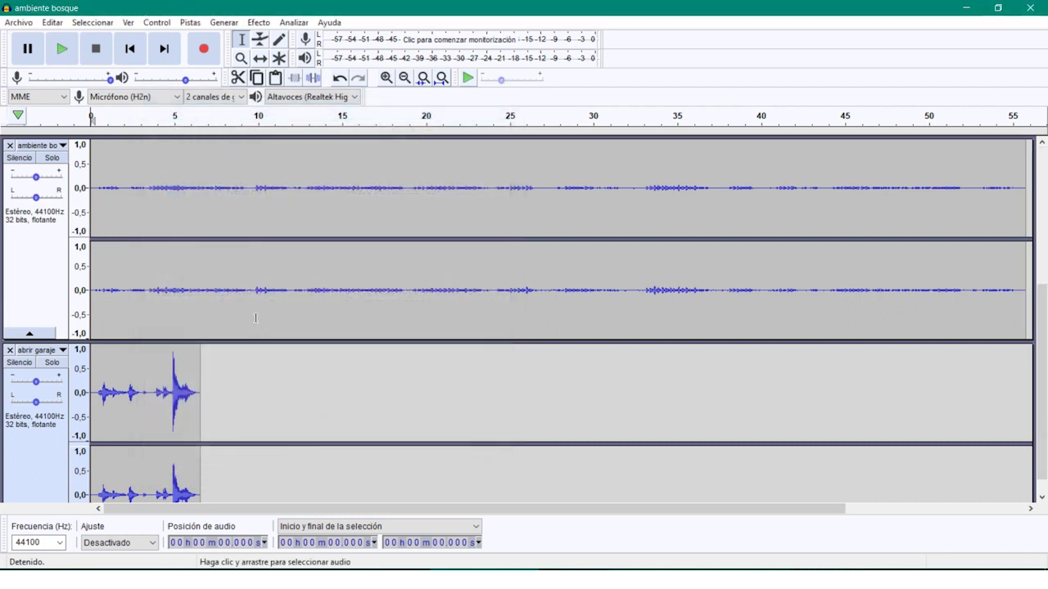
Step: Import the audio file pasos tierra.mp3 as a new track
{"action": "left_click", "coordinate": [17, 23]}
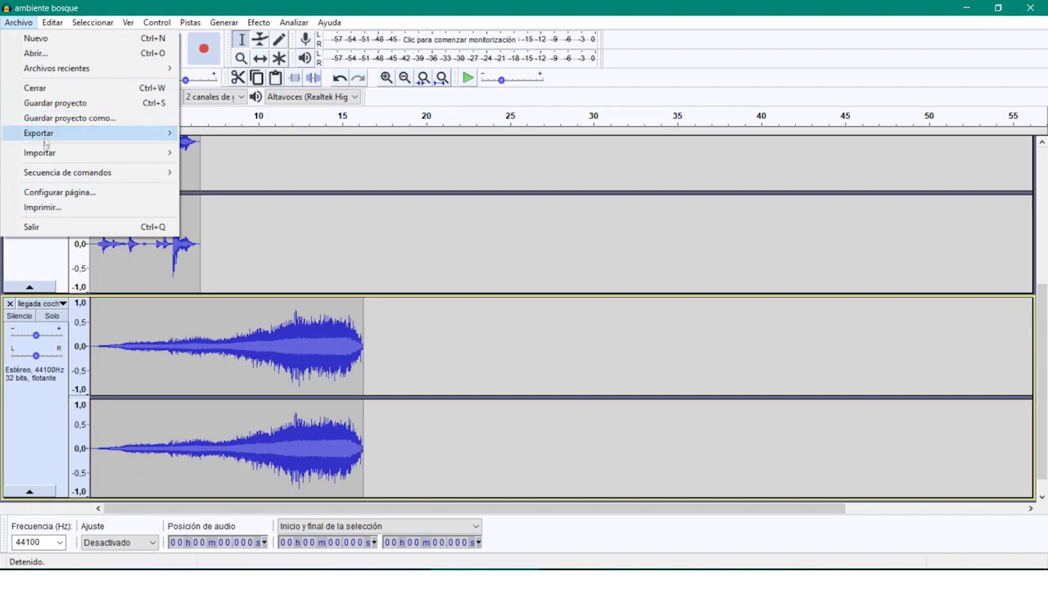
{"action": "mouse_move", "coordinate": [45, 154]}
{"action": "left_click", "coordinate": [209, 152]}
{"action": "left_click", "coordinate": [259, 292]}
{"action": "key", "text": "p"}
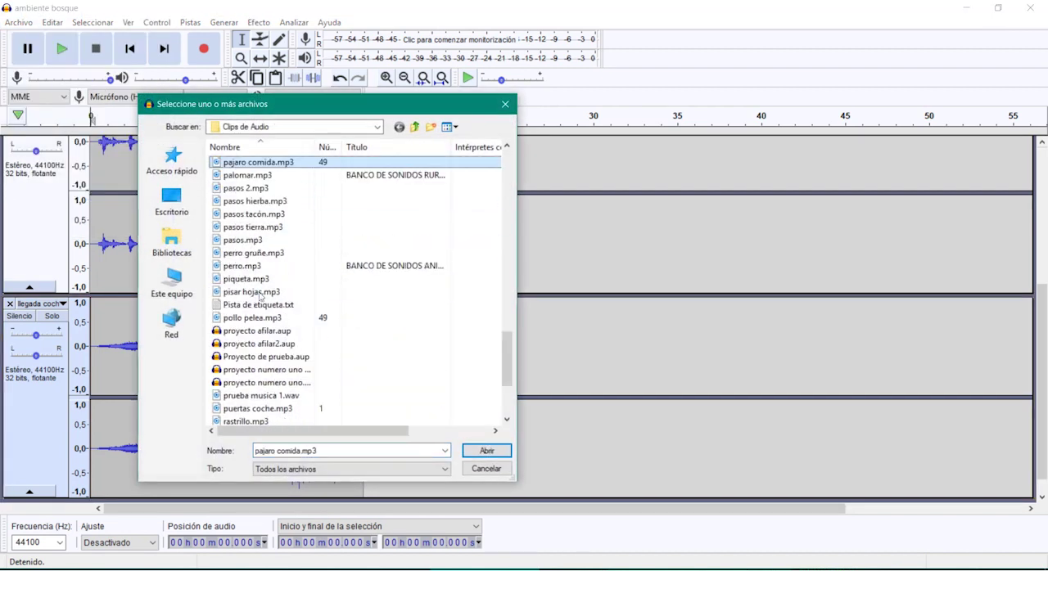
{"action": "double_click", "coordinate": [258, 226]}
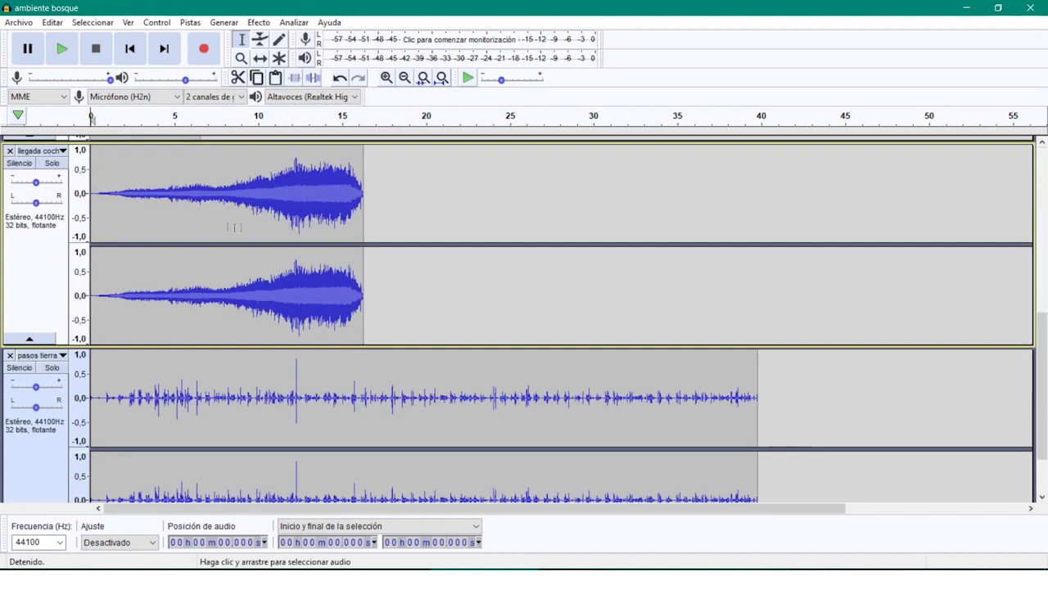
Step: Import the audio file cerdos.mp3 as a new track
{"action": "left_click", "coordinate": [19, 24]}
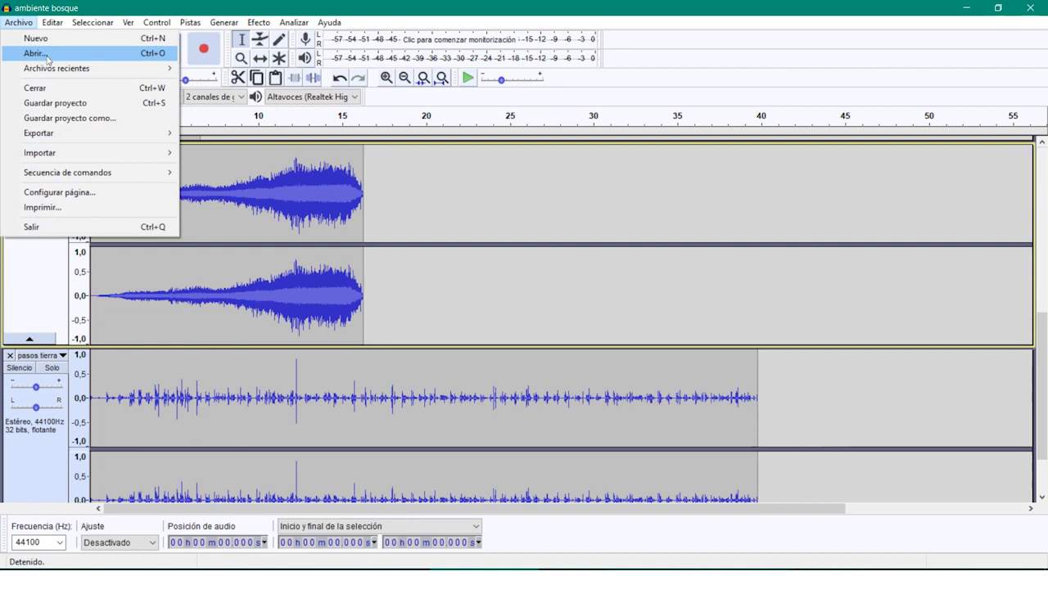
{"action": "mouse_move", "coordinate": [98, 153]}
{"action": "left_click", "coordinate": [230, 157]}
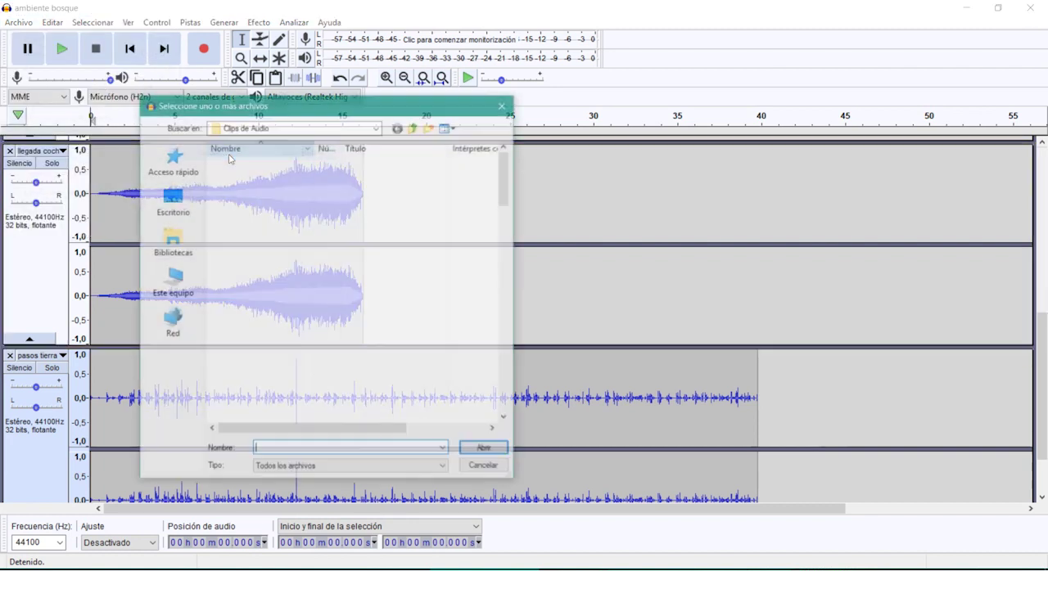
{"action": "left_click", "coordinate": [280, 305]}
{"action": "key", "text": "c"}
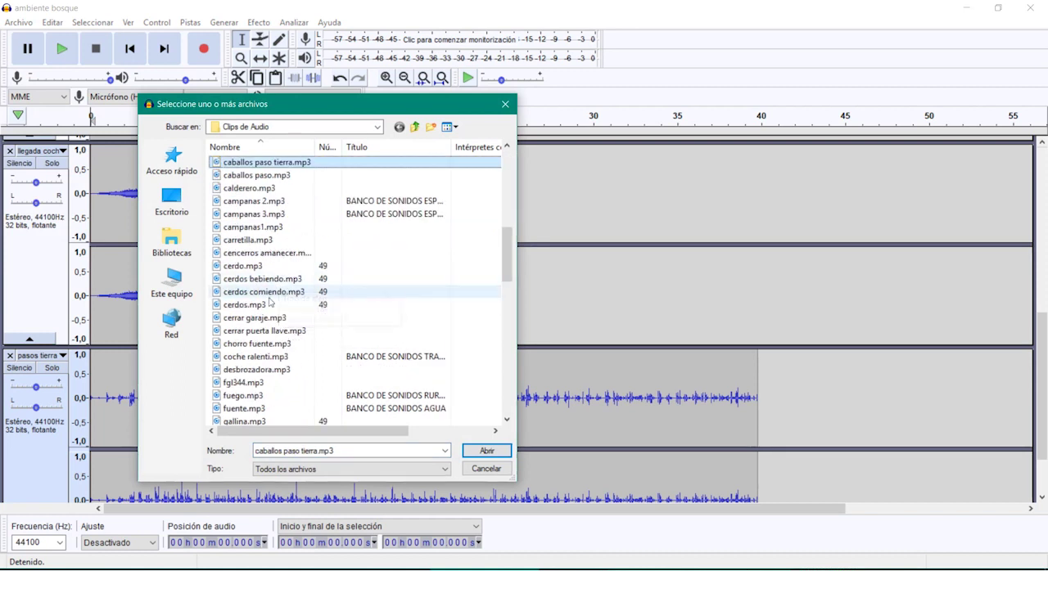
{"action": "double_click", "coordinate": [264, 303]}
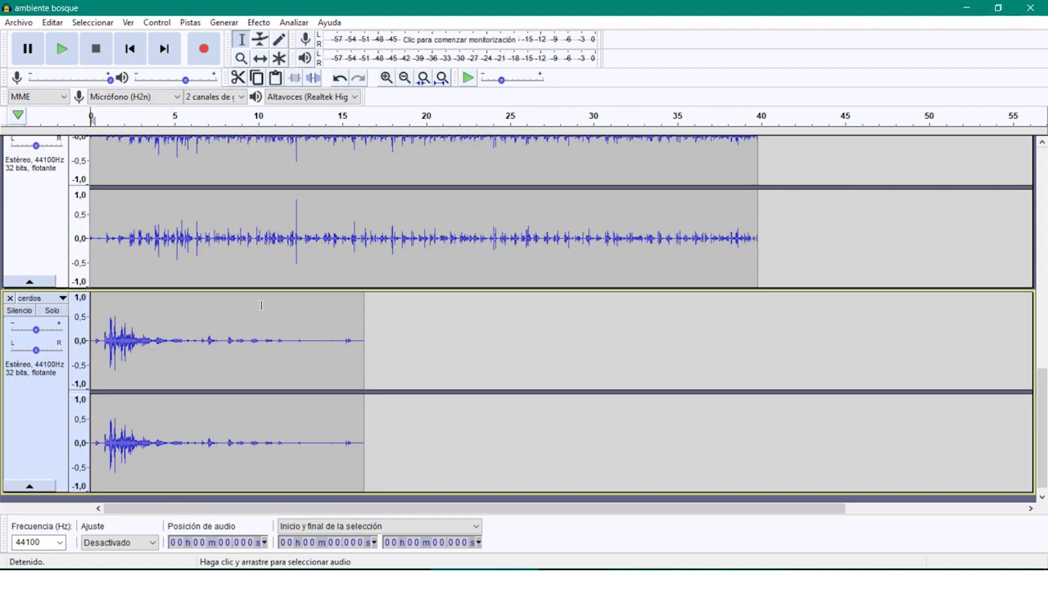
Step: Play all the imported tracks together from the beginning and stop the playback after listening
{"action": "left_click_drag", "start_coordinate": [1042, 385], "coordinate": [1044, 152]}
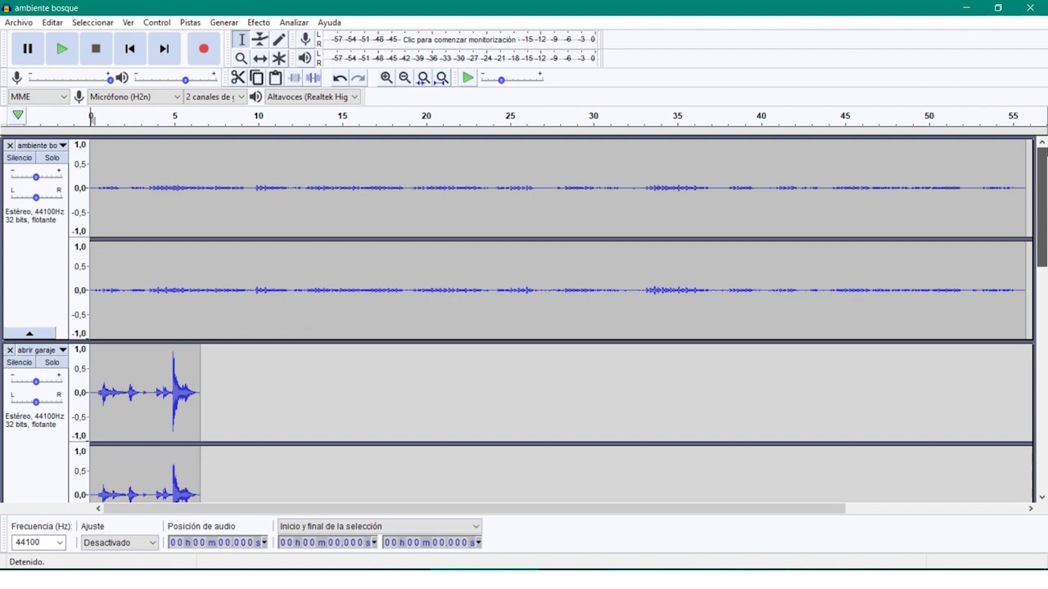
{"action": "left_click", "coordinate": [61, 49]}
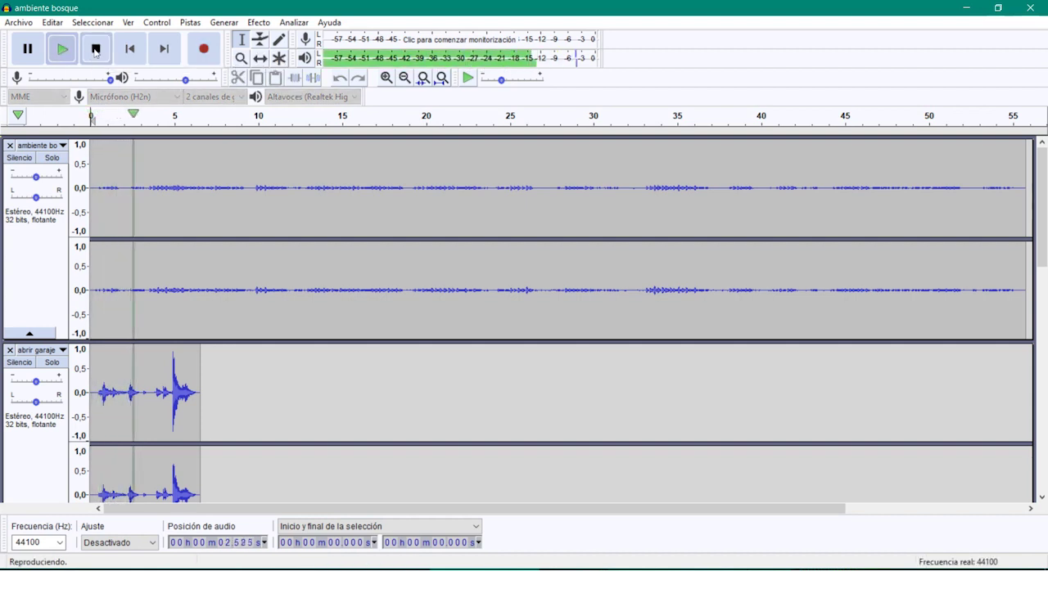
{"action": "mouse_move", "coordinate": [1046, 211]}
{"action": "left_mouse_down"}
{"action": "mouse_move", "coordinate": [1035, 385]}
{"action": "mouse_move", "coordinate": [1033, 204]}
{"action": "left_mouse_up"}
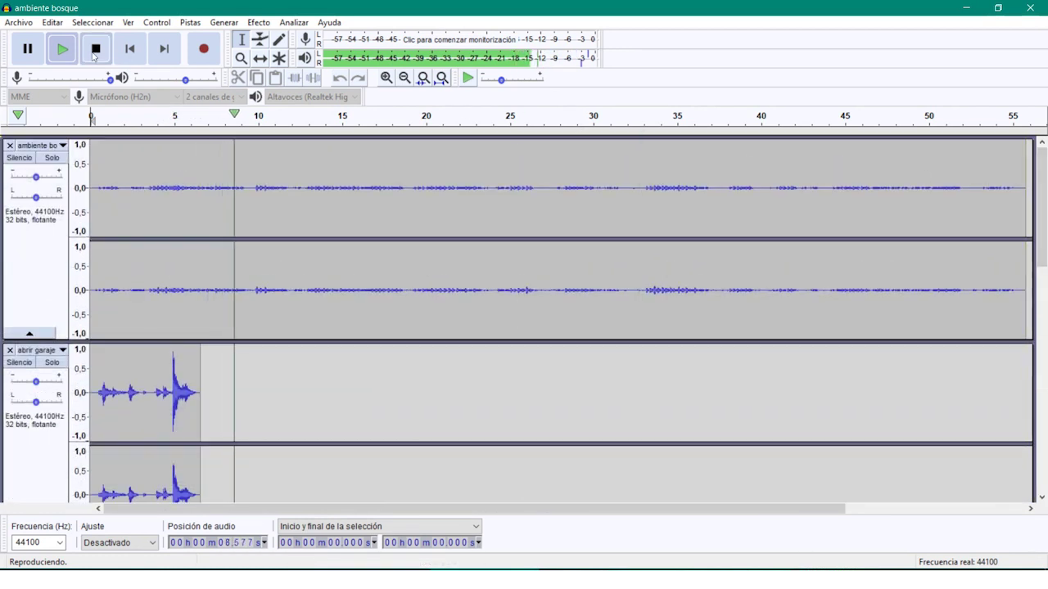
{"action": "key", "text": "space"}
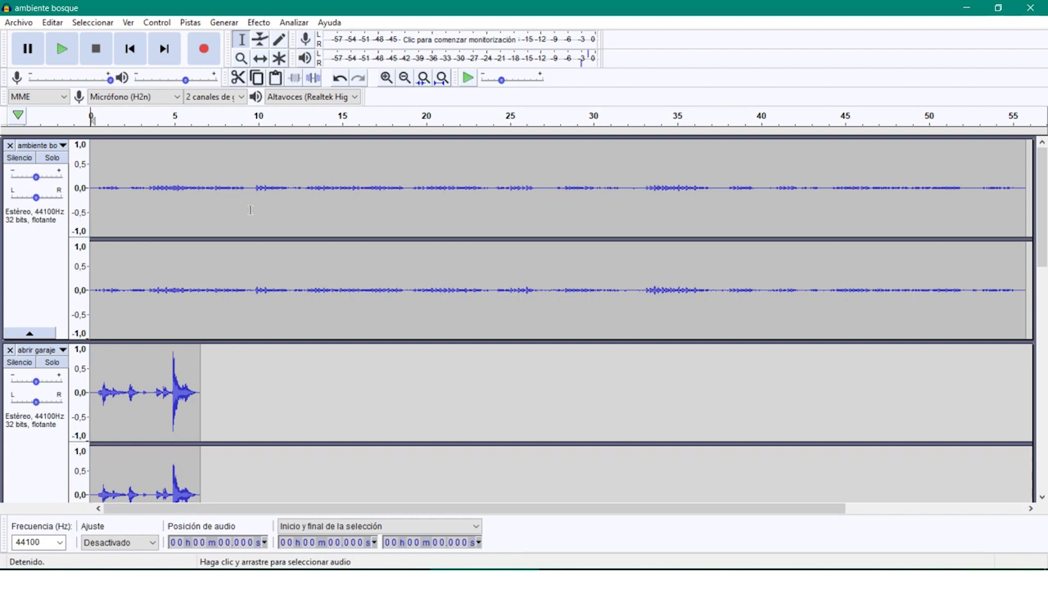
Step: Activate the Time Shift Tool and slide the ambiente bosque clip slightly along the timeline and back to 0
{"action": "left_click", "coordinate": [259, 59]}
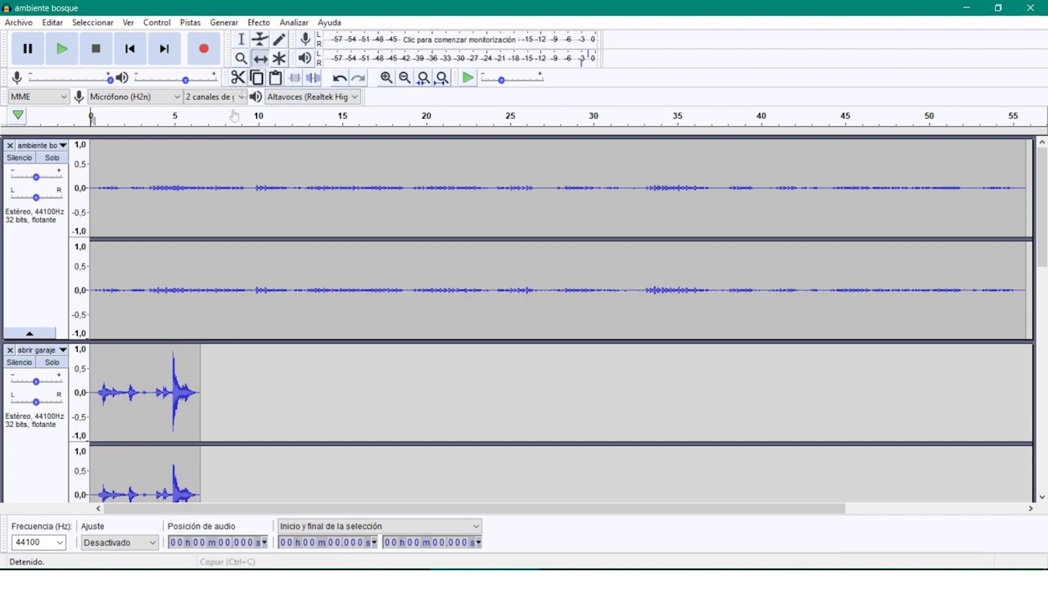
{"action": "mouse_move", "coordinate": [209, 222]}
{"action": "left_mouse_down"}
{"action": "mouse_move", "coordinate": [585, 204]}
{"action": "mouse_move", "coordinate": [194, 216]}
{"action": "mouse_move", "coordinate": [206, 218]}
{"action": "left_mouse_up"}
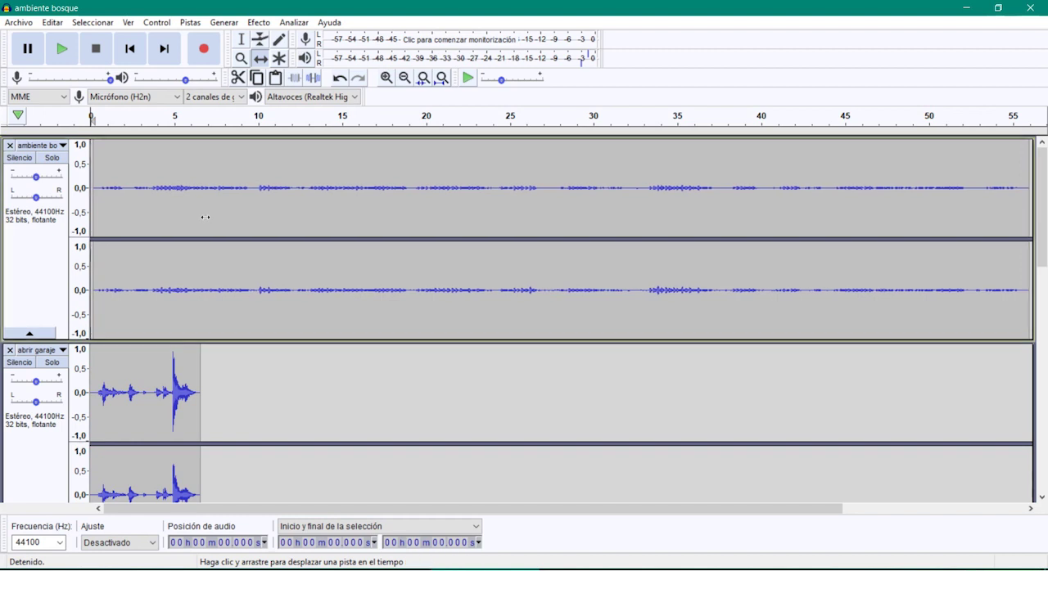
{"action": "left_click_drag", "start_coordinate": [1041, 190], "coordinate": [1039, 168]}
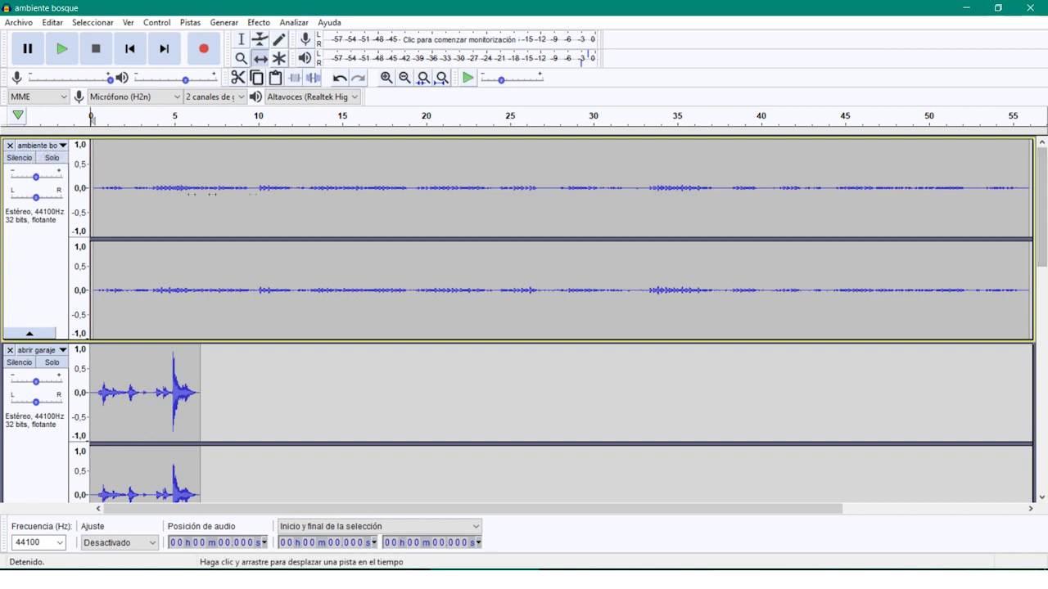
{"action": "left_click_drag", "start_coordinate": [178, 181], "coordinate": [175, 185]}
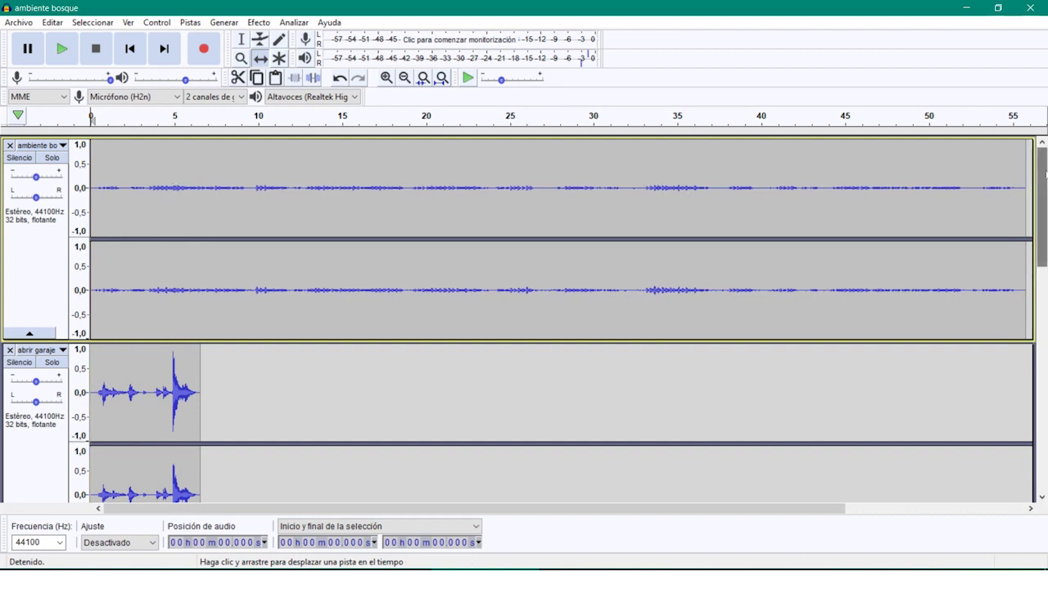
Step: Move the llegada coche track up one position so it sits directly below the ambiente bosque track
{"action": "scroll", "coordinate": [1036, 225], "scroll_direction": "down", "scroll_amount": 3}
{"action": "scroll", "coordinate": [1032, 236], "scroll_direction": "down", "scroll_amount": 2}
{"action": "mouse_move", "coordinate": [1028, 245]}
{"action": "left_mouse_down"}
{"action": "mouse_move", "coordinate": [1040, 196]}
{"action": "mouse_move", "coordinate": [1041, 236]}
{"action": "left_mouse_up"}
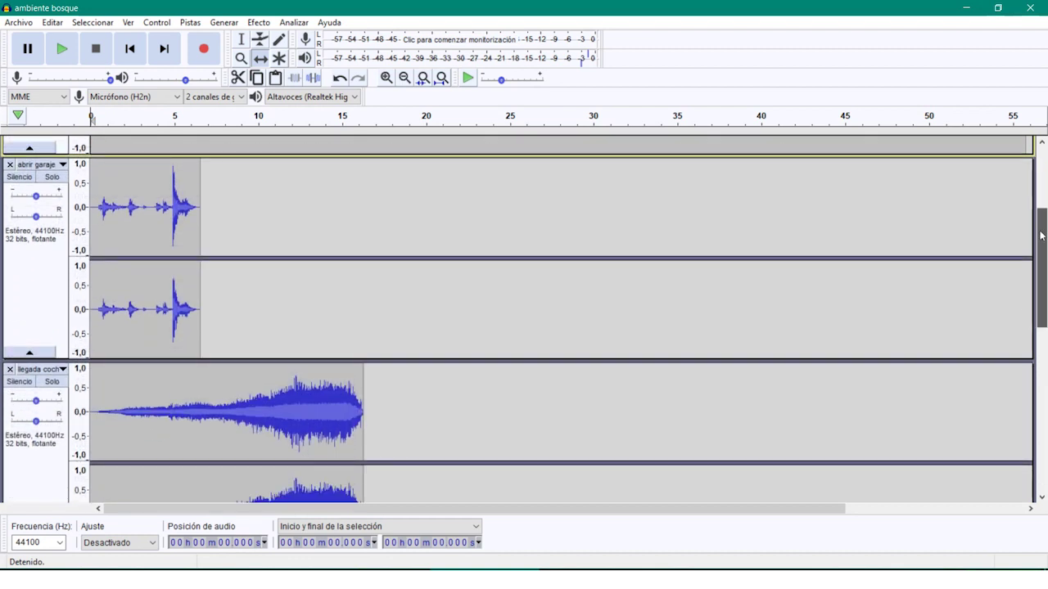
{"action": "scroll", "coordinate": [1041, 235], "scroll_direction": "up", "scroll_amount": 5}
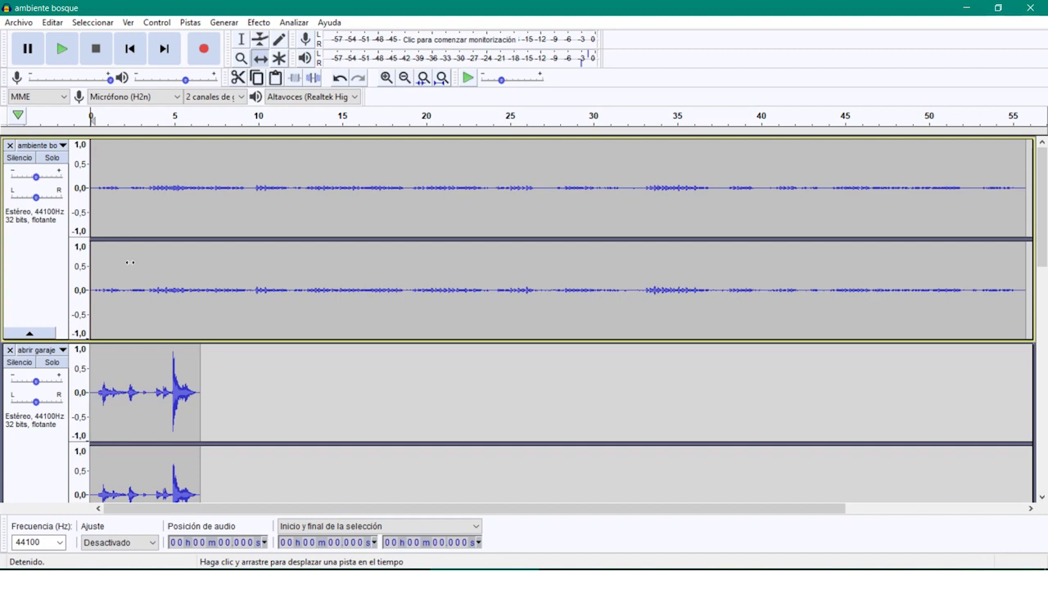
{"action": "left_click_drag", "start_coordinate": [1044, 219], "coordinate": [1044, 317]}
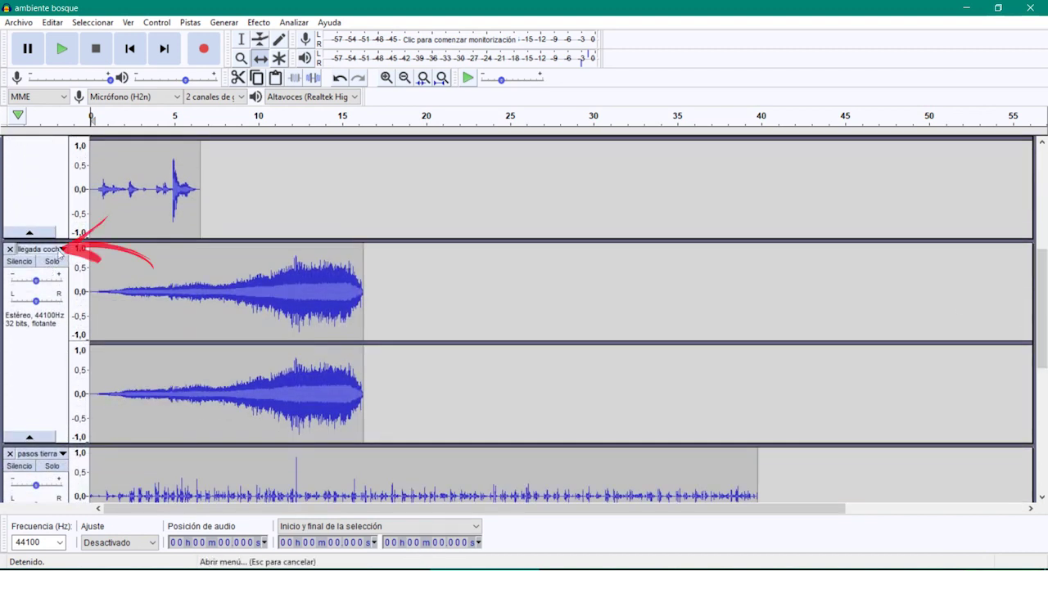
{"action": "left_click", "coordinate": [50, 250]}
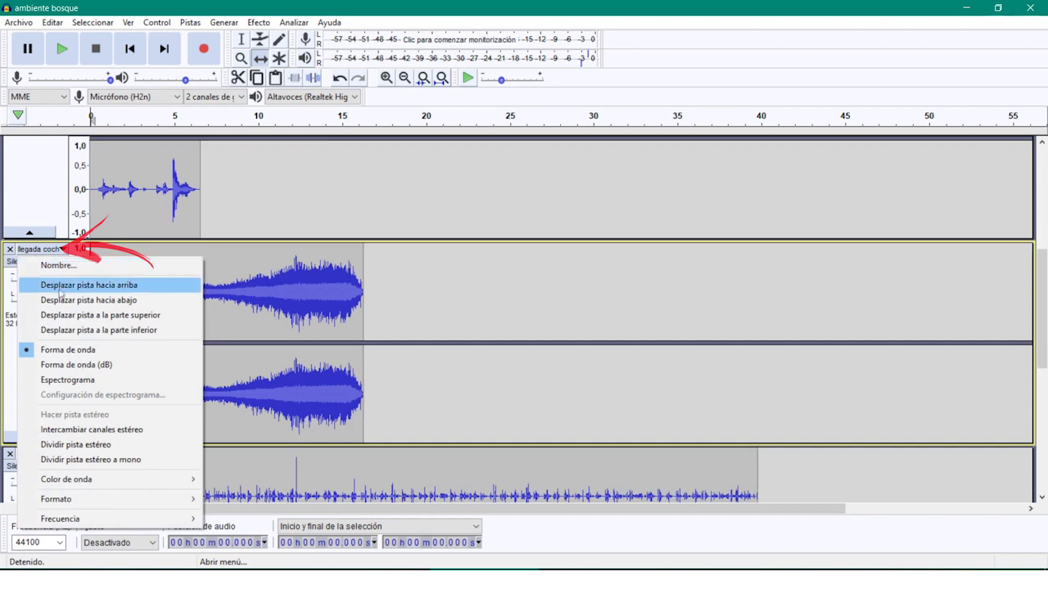
{"action": "left_click", "coordinate": [63, 287]}
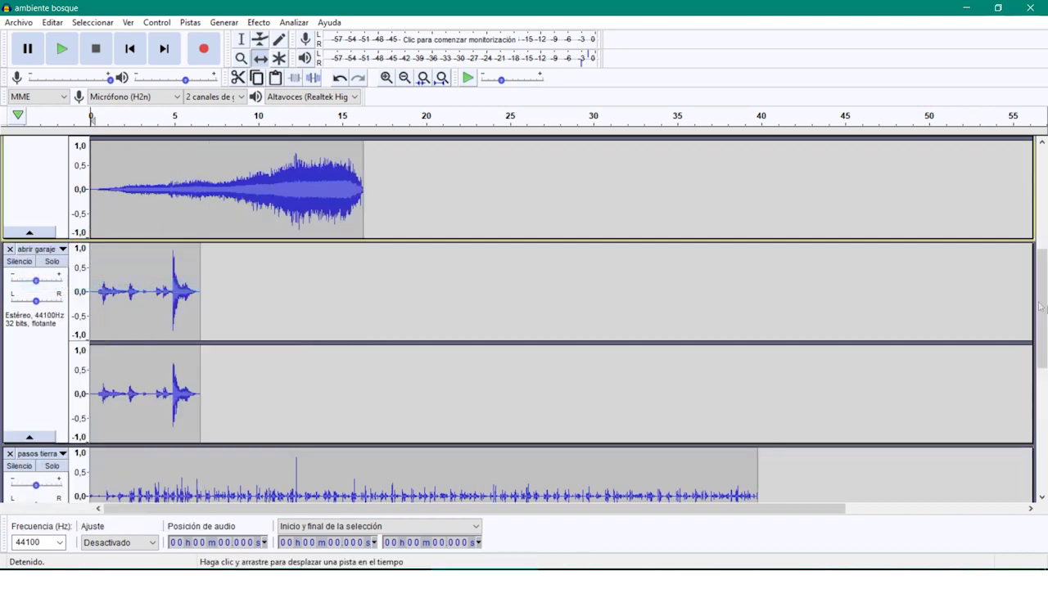
{"action": "left_click_drag", "start_coordinate": [1043, 317], "coordinate": [1043, 213]}
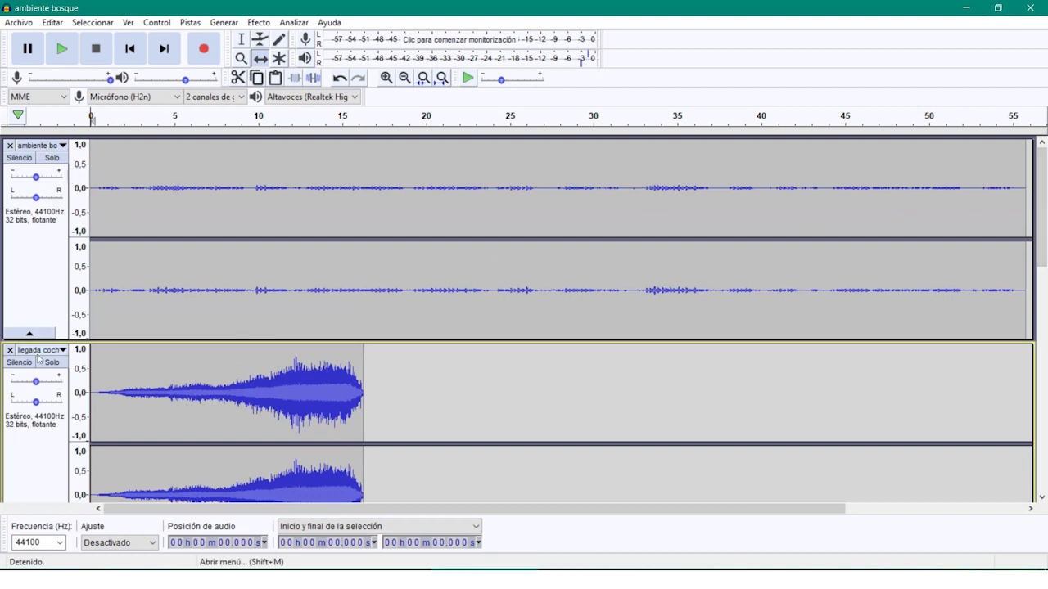
{"action": "left_click_drag", "start_coordinate": [1046, 219], "coordinate": [1023, 306]}
{"action": "scroll", "coordinate": [1024, 321], "scroll_direction": "down", "scroll_amount": 1}
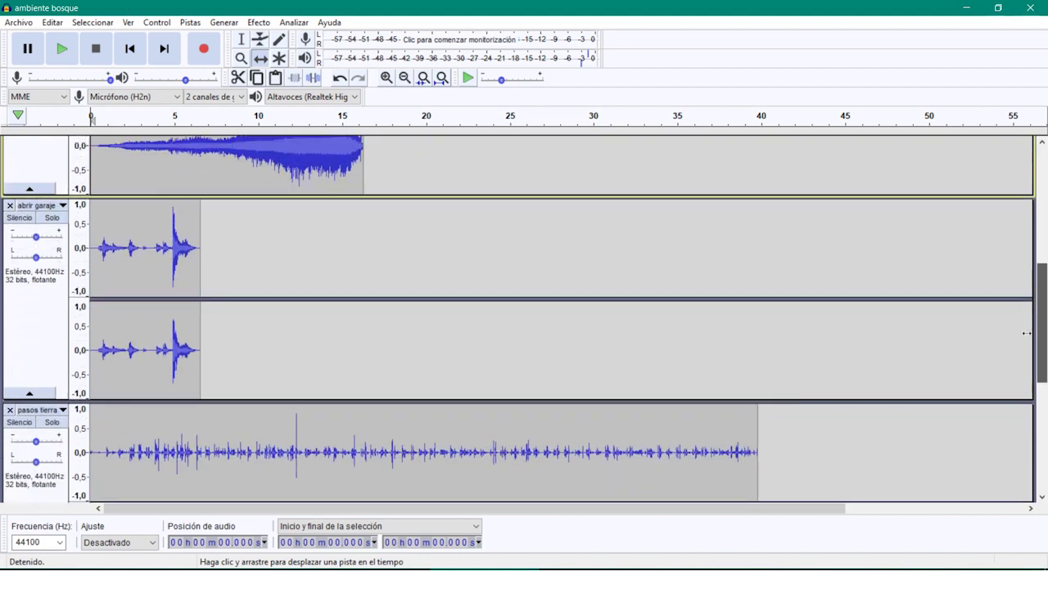
Step: Move the pasos tierra track up one position so it sits directly above the abrir garaje track, and review the track order
{"action": "left_click", "coordinate": [35, 412]}
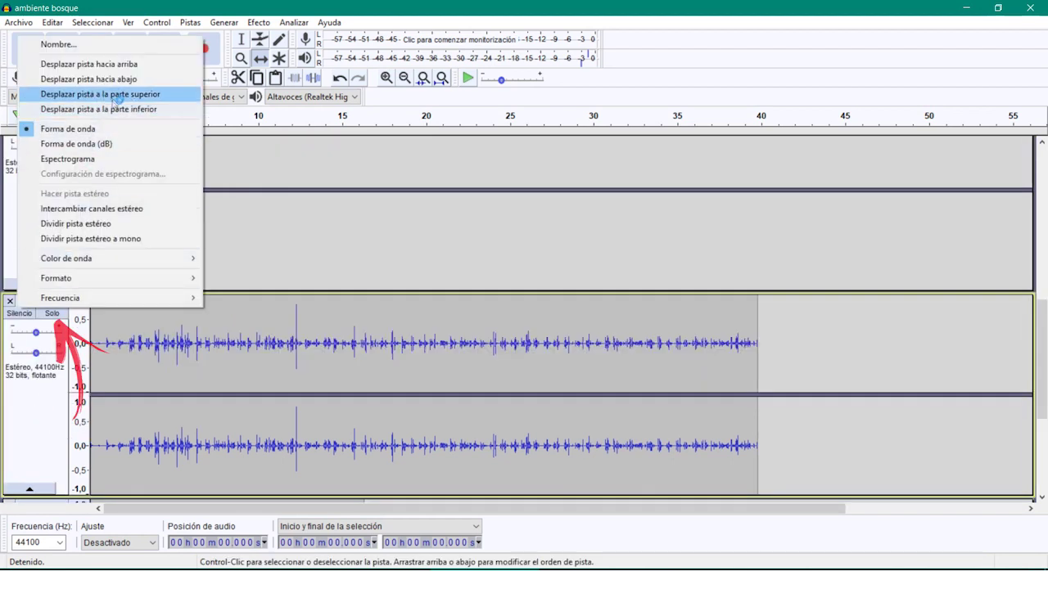
{"action": "left_click", "coordinate": [129, 69]}
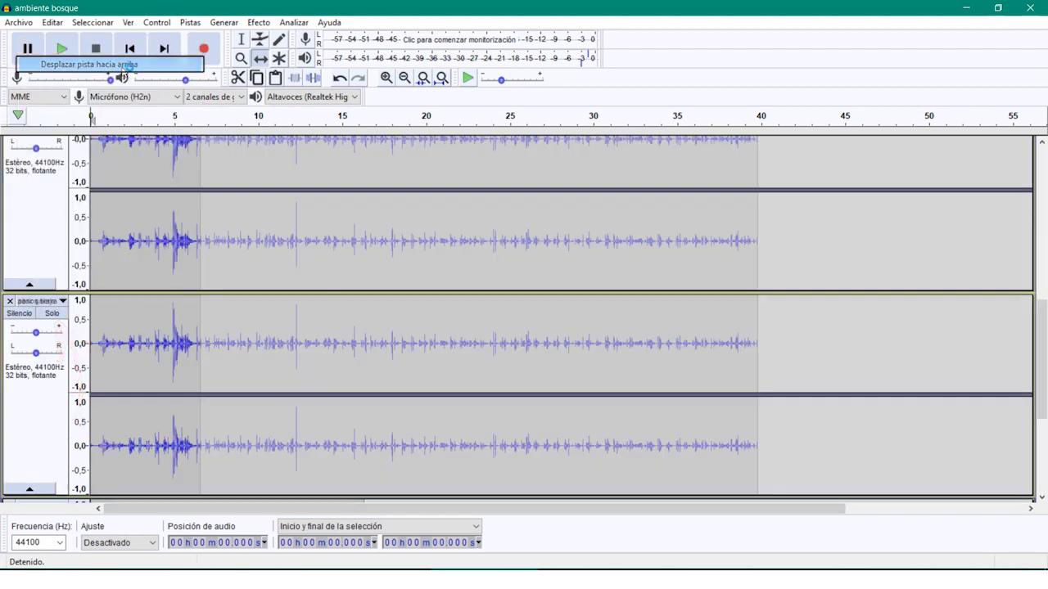
{"action": "left_click_drag", "start_coordinate": [1042, 339], "coordinate": [1022, 357]}
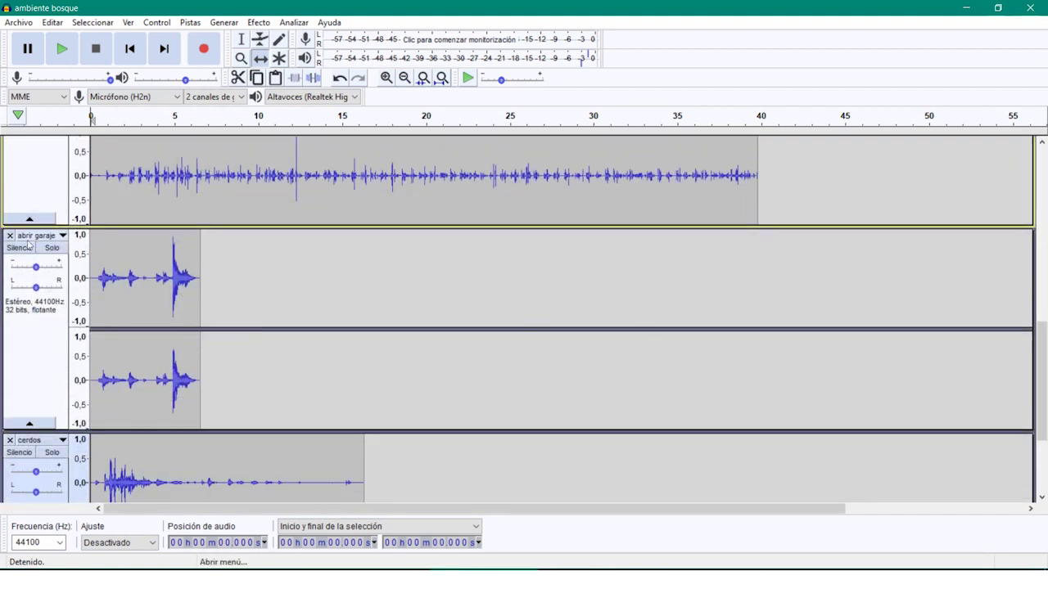
{"action": "left_click_drag", "start_coordinate": [1041, 342], "coordinate": [1040, 392]}
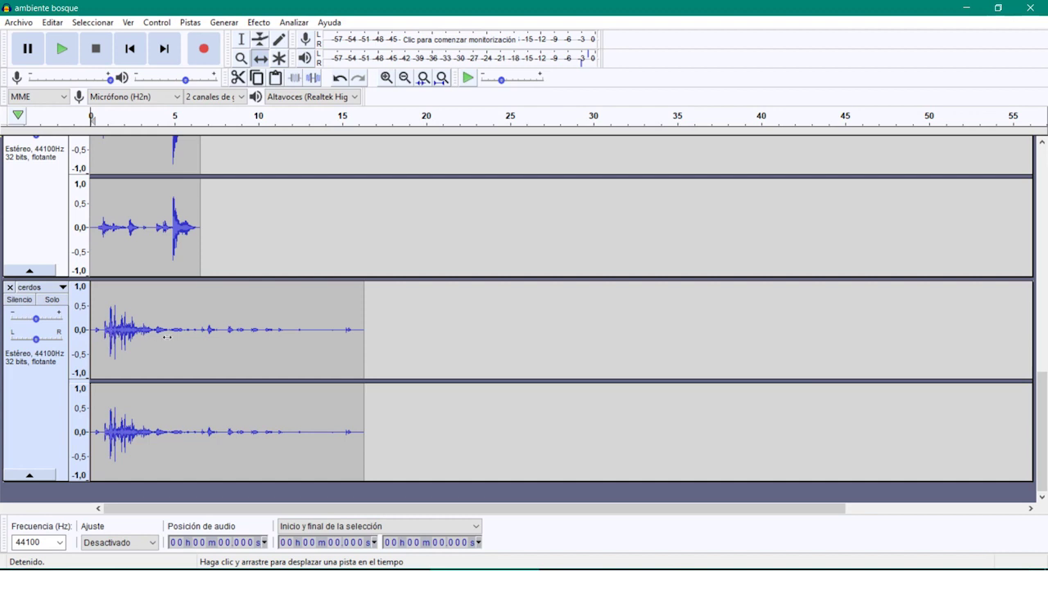
{"action": "left_click_drag", "start_coordinate": [1041, 417], "coordinate": [1045, 152]}
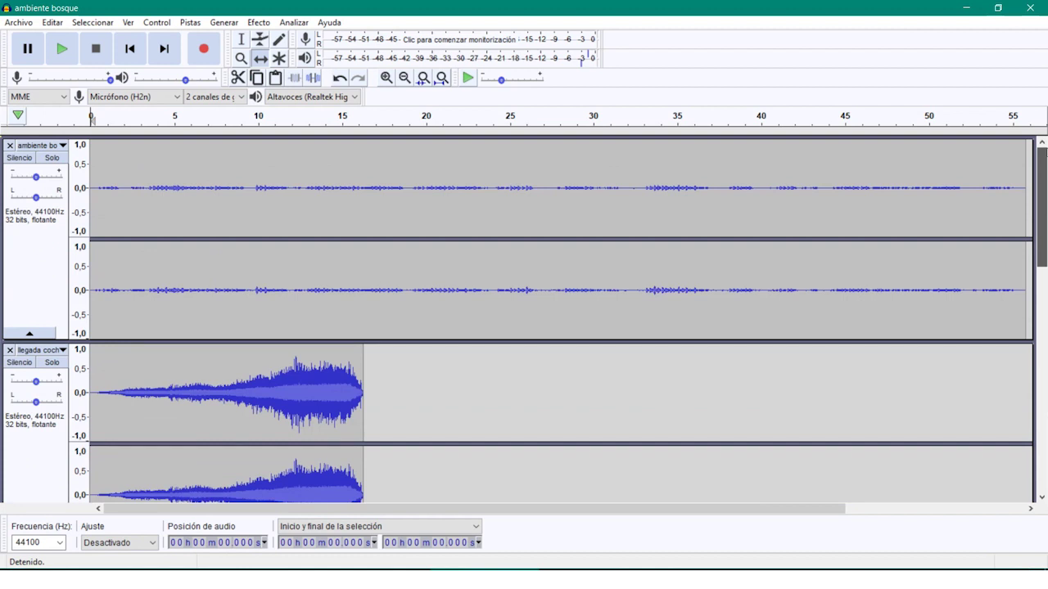
Step: Slide the pasos tierra clip along the timeline so it starts where the llegada coche clip ends, at about 16 s
{"action": "left_click_drag", "start_coordinate": [1046, 211], "coordinate": [1042, 165]}
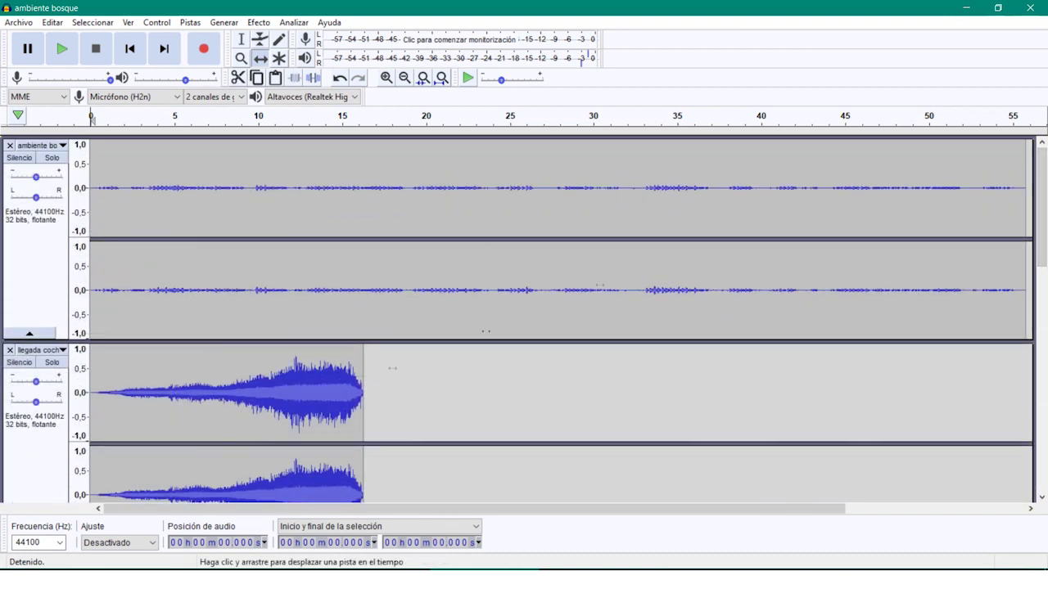
{"action": "left_click_drag", "start_coordinate": [1043, 168], "coordinate": [1035, 257]}
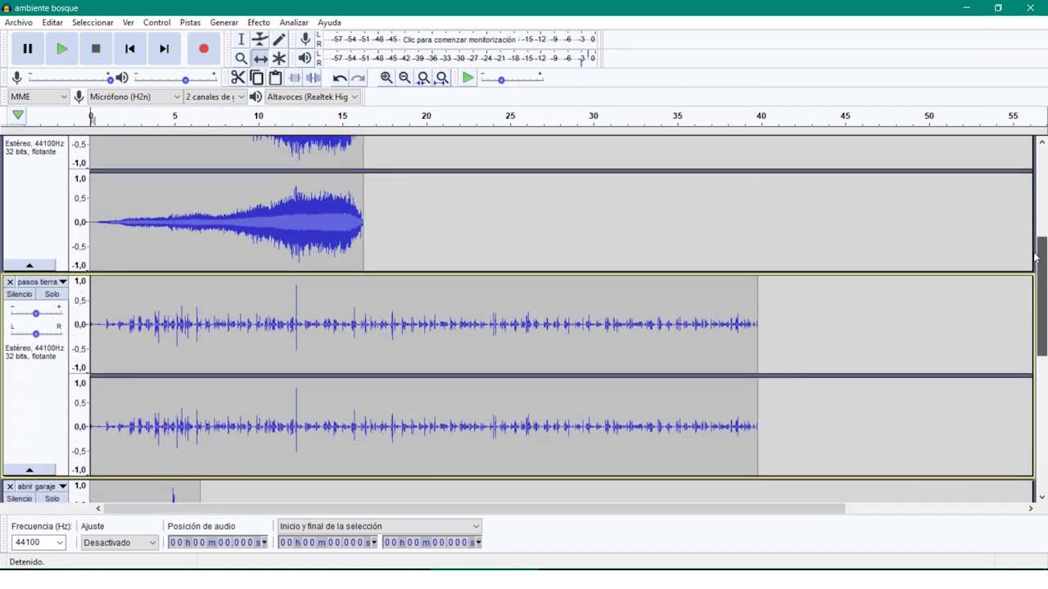
{"action": "left_click_drag", "start_coordinate": [1039, 278], "coordinate": [1044, 167]}
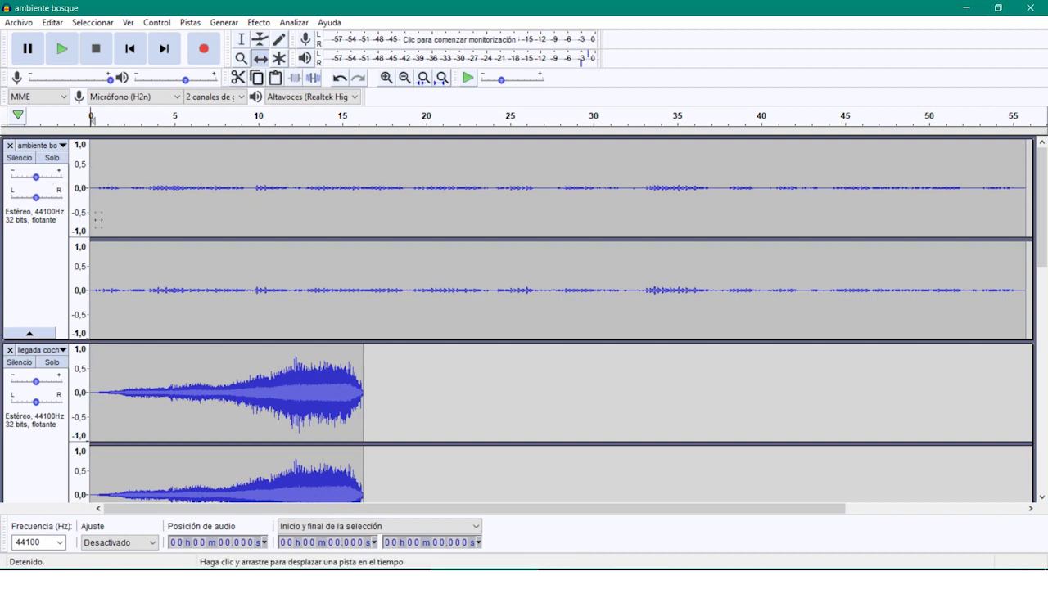
{"action": "left_click_drag", "start_coordinate": [1042, 177], "coordinate": [1022, 267]}
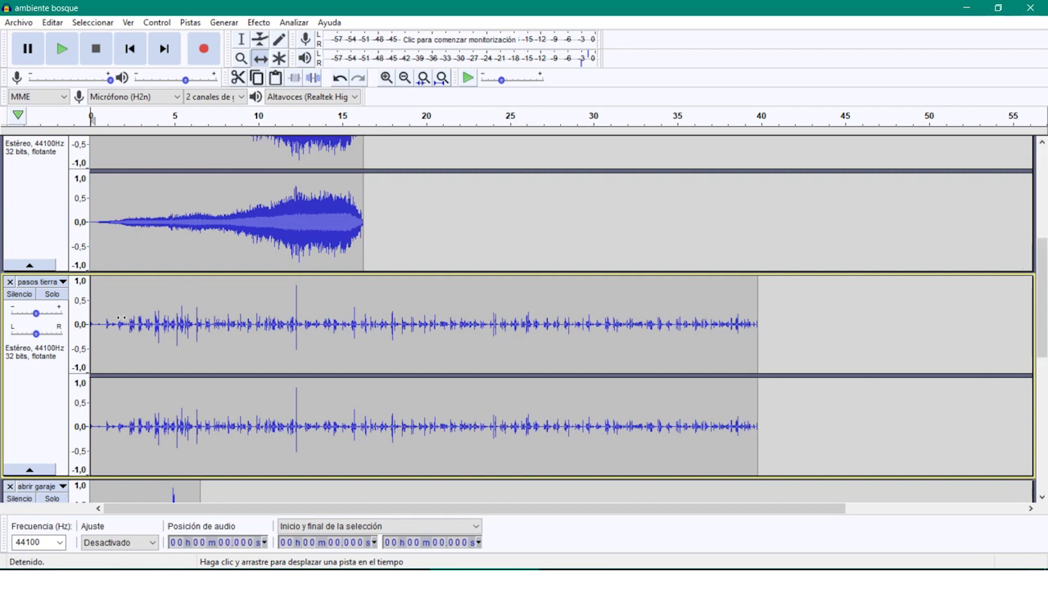
{"action": "left_click_drag", "start_coordinate": [109, 324], "coordinate": [385, 301]}
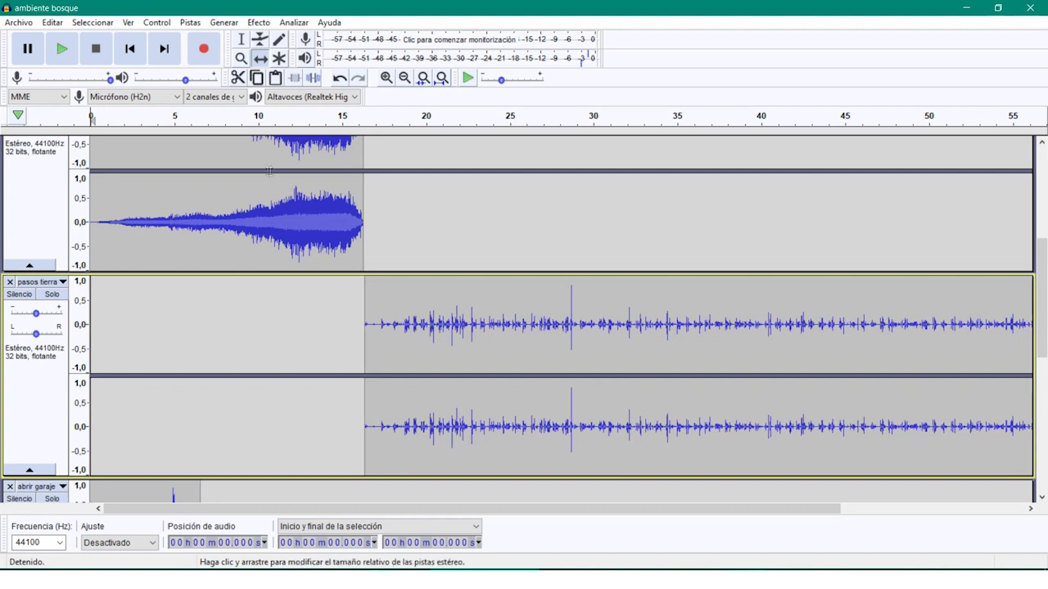
{"action": "mouse_move", "coordinate": [403, 309]}
{"action": "left_mouse_down"}
{"action": "mouse_move", "coordinate": [467, 309]}
{"action": "mouse_move", "coordinate": [338, 309]}
{"action": "mouse_move", "coordinate": [400, 309]}
{"action": "left_mouse_up"}
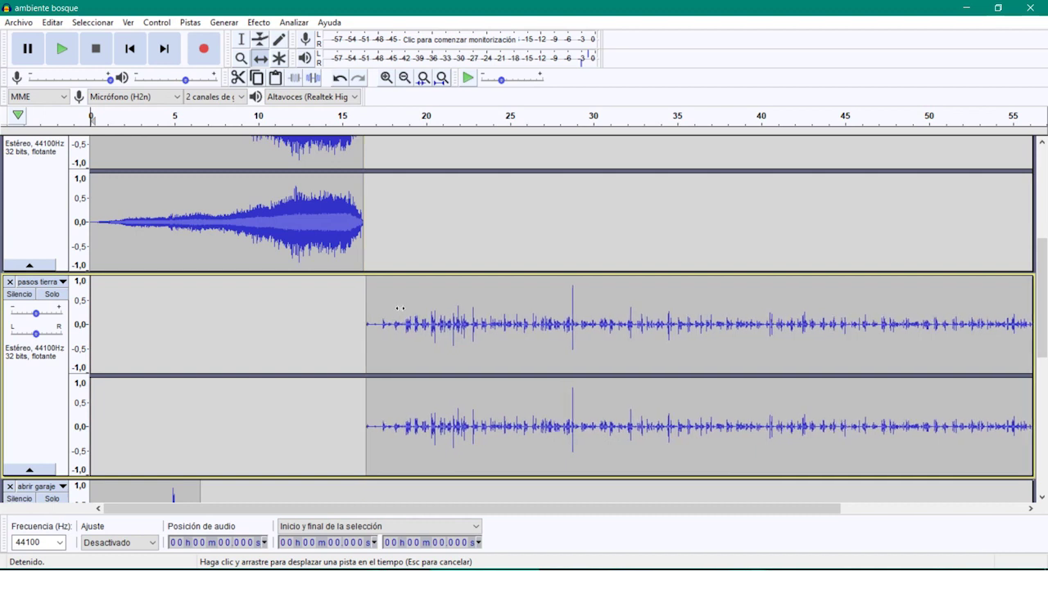
{"action": "left_click_drag", "start_coordinate": [400, 309], "coordinate": [399, 309]}
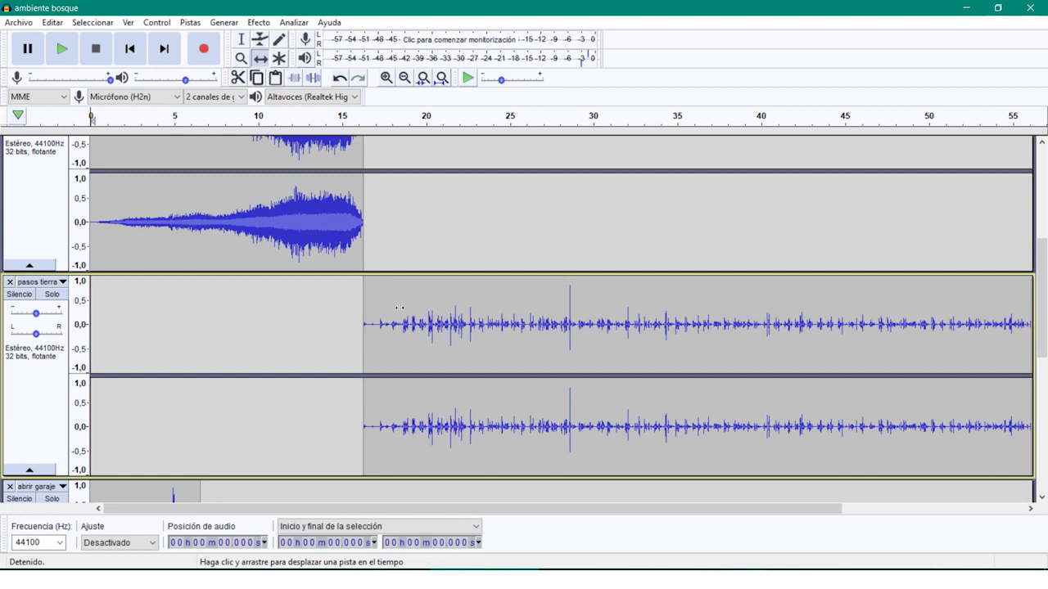
Step: Slide the abrir garaje clip along the timeline so it starts at about 28.7 s
{"action": "left_click_drag", "start_coordinate": [1045, 293], "coordinate": [1041, 313]}
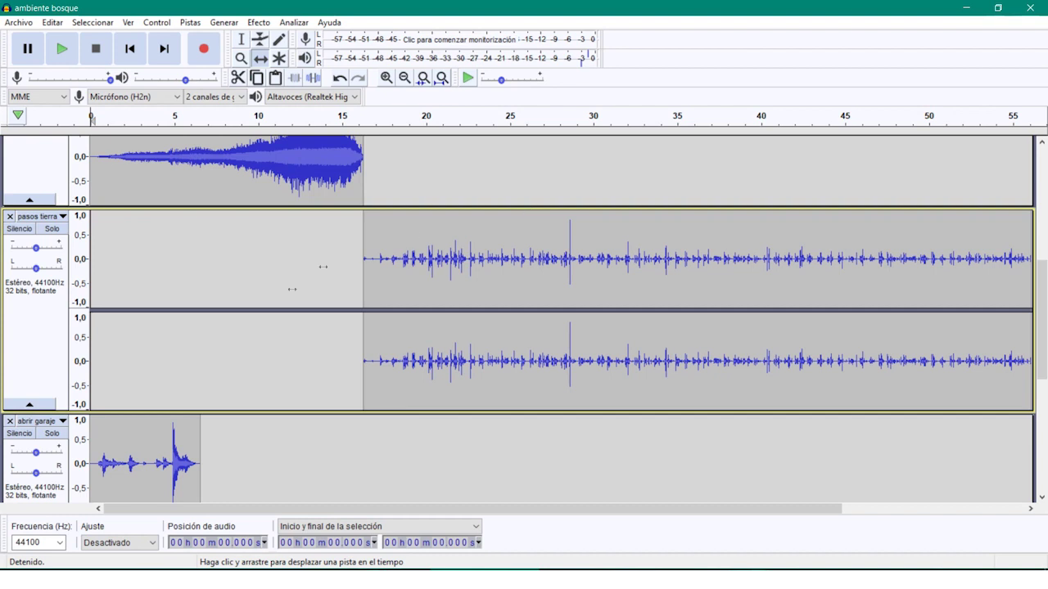
{"action": "left_click_drag", "start_coordinate": [123, 456], "coordinate": [607, 417]}
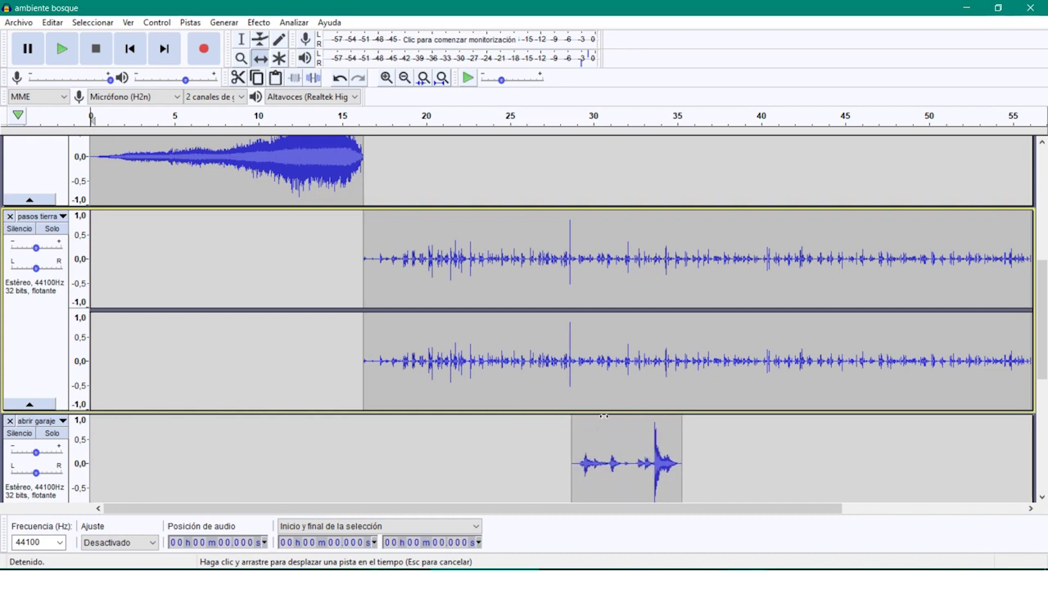
{"action": "scroll", "coordinate": [603, 417], "scroll_direction": "down", "scroll_amount": 3}
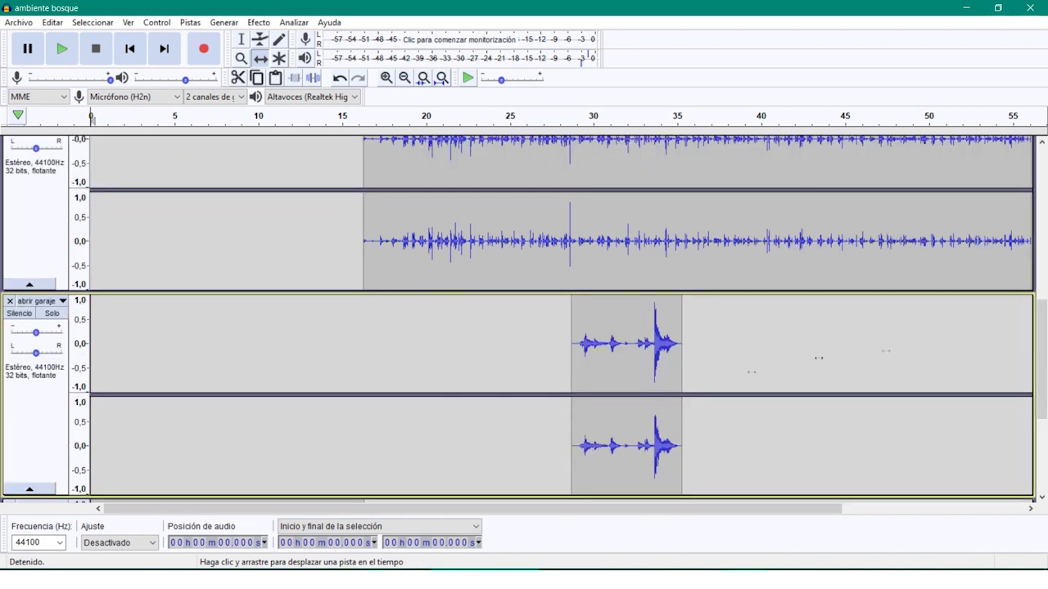
Step: Silence the pasos tierra audio from 28.720 s to 35.250 s, matching the span of the abrir garaje clip
{"action": "scroll", "coordinate": [819, 357], "scroll_direction": "up", "scroll_amount": 4}
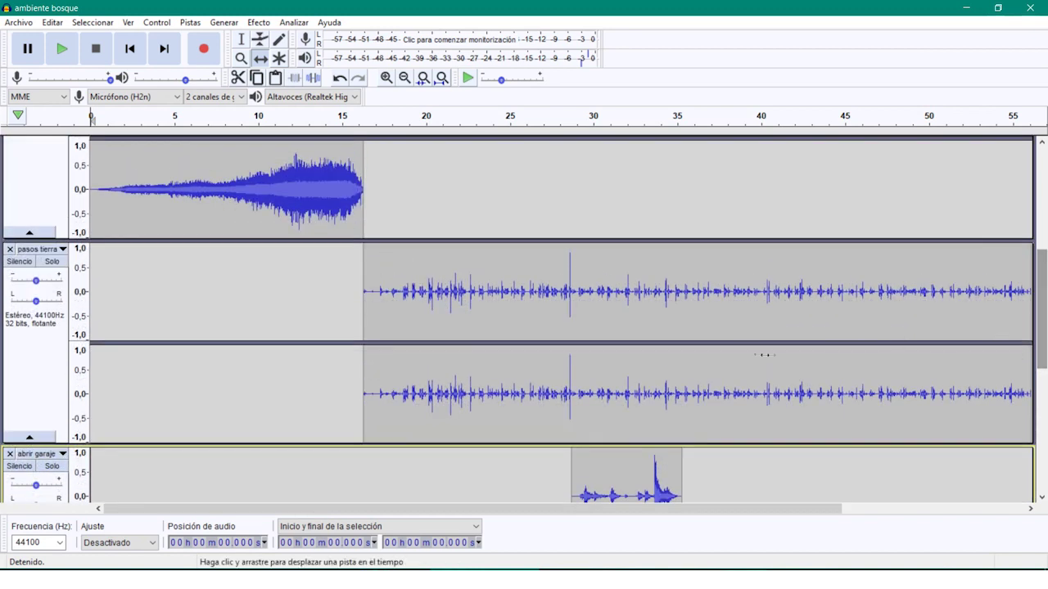
{"action": "left_click", "coordinate": [241, 39]}
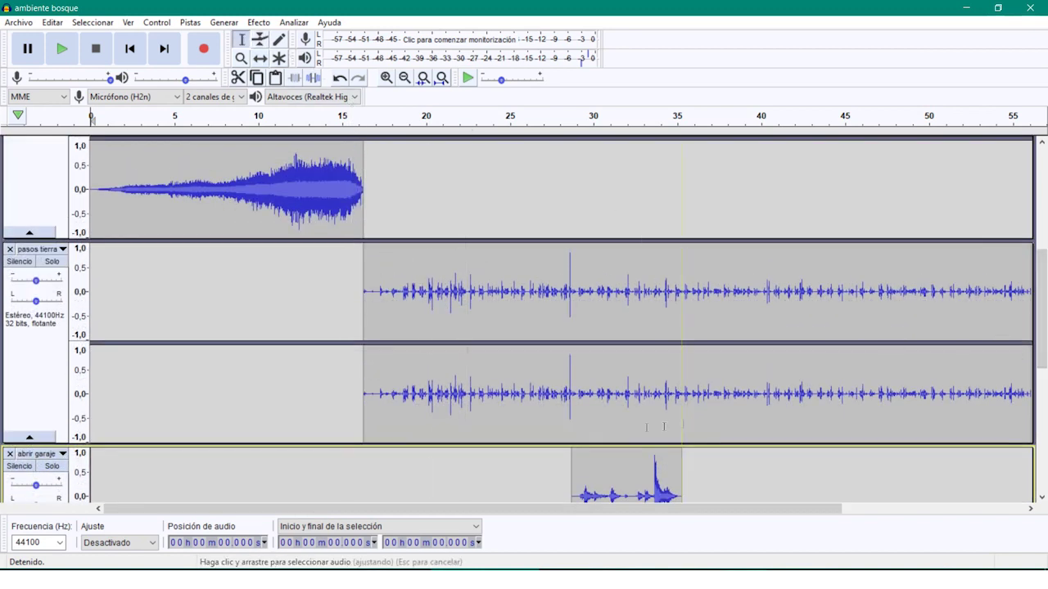
{"action": "left_click_drag", "start_coordinate": [571, 421], "coordinate": [681, 409]}
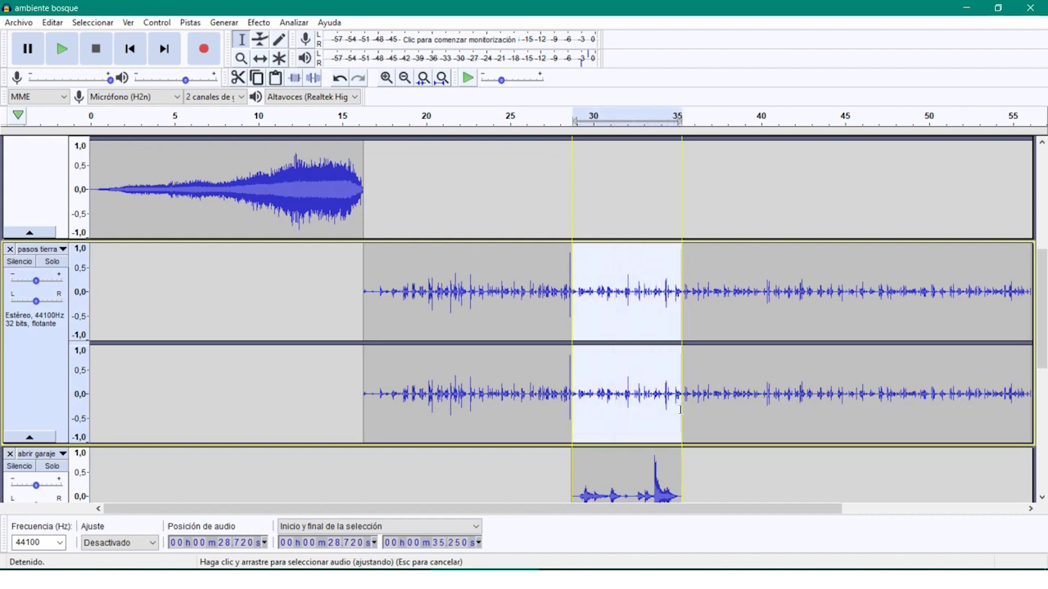
{"action": "left_click", "coordinate": [51, 23]}
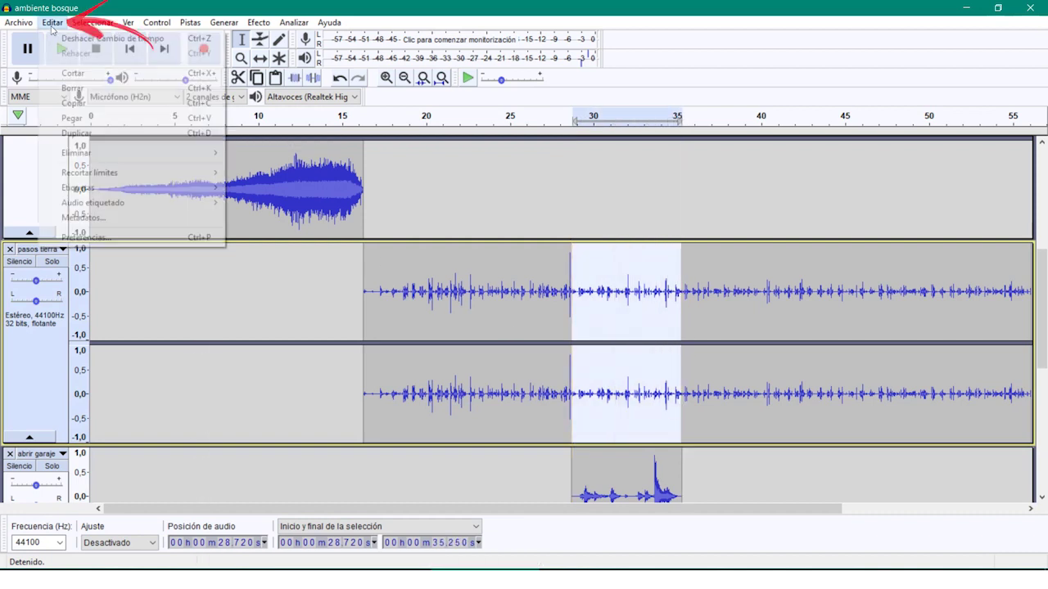
{"action": "mouse_move", "coordinate": [118, 157]}
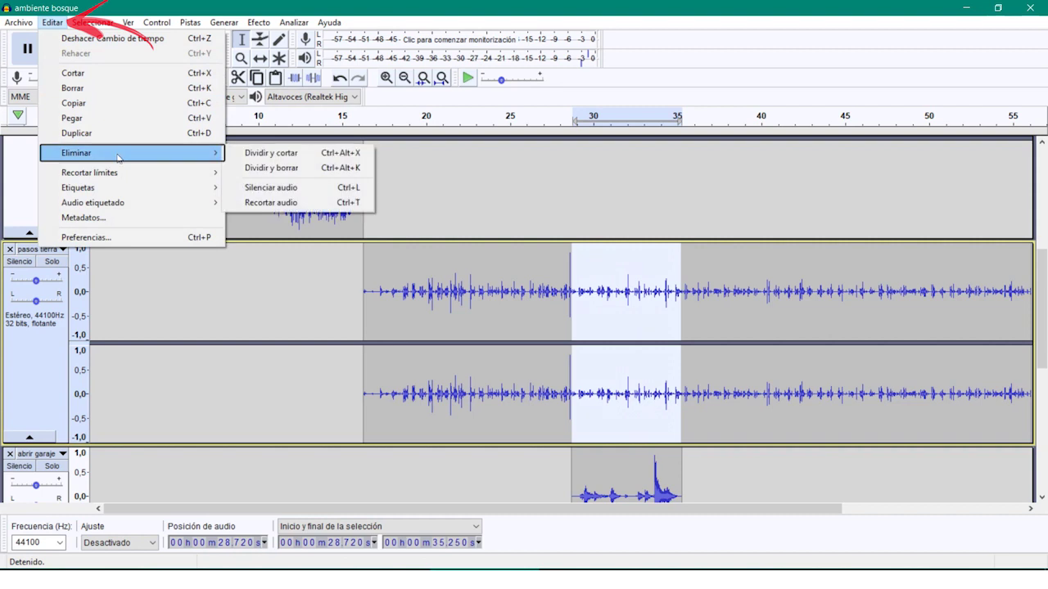
{"action": "left_click", "coordinate": [298, 191]}
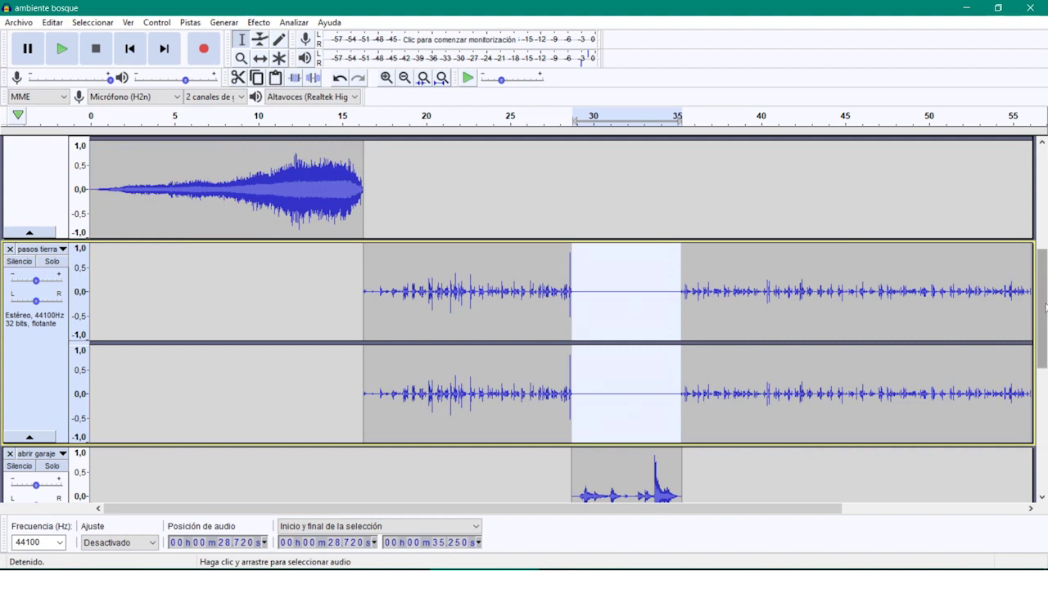
Step: Slide the cerdos clip to the end of the abrir garaje clip and about 3 s further, so it starts at about 38.4 s
{"action": "left_click_drag", "start_coordinate": [1045, 307], "coordinate": [1046, 324]}
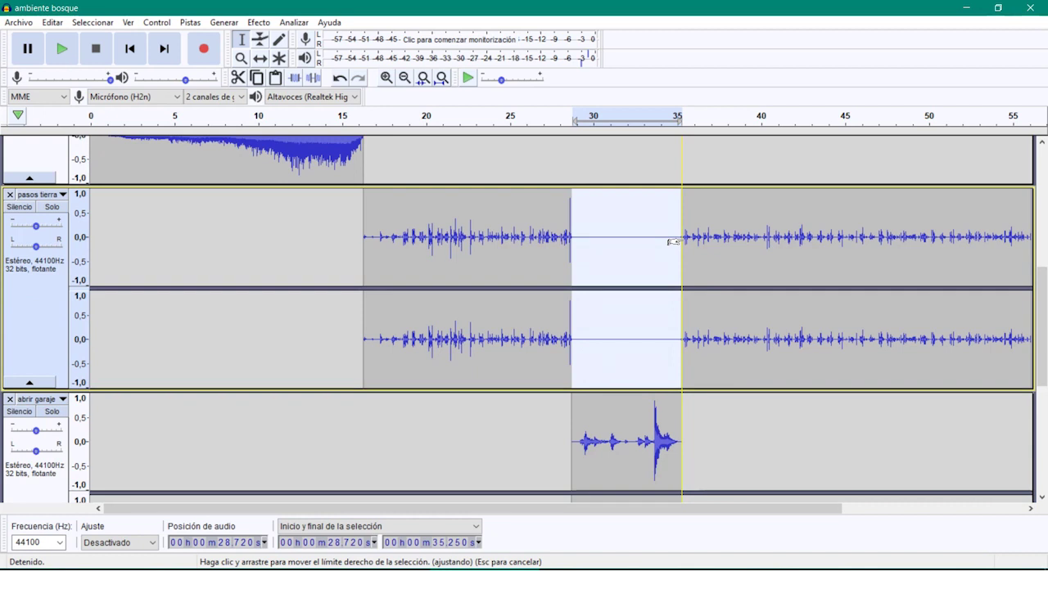
{"action": "left_click_drag", "start_coordinate": [1045, 309], "coordinate": [1046, 390]}
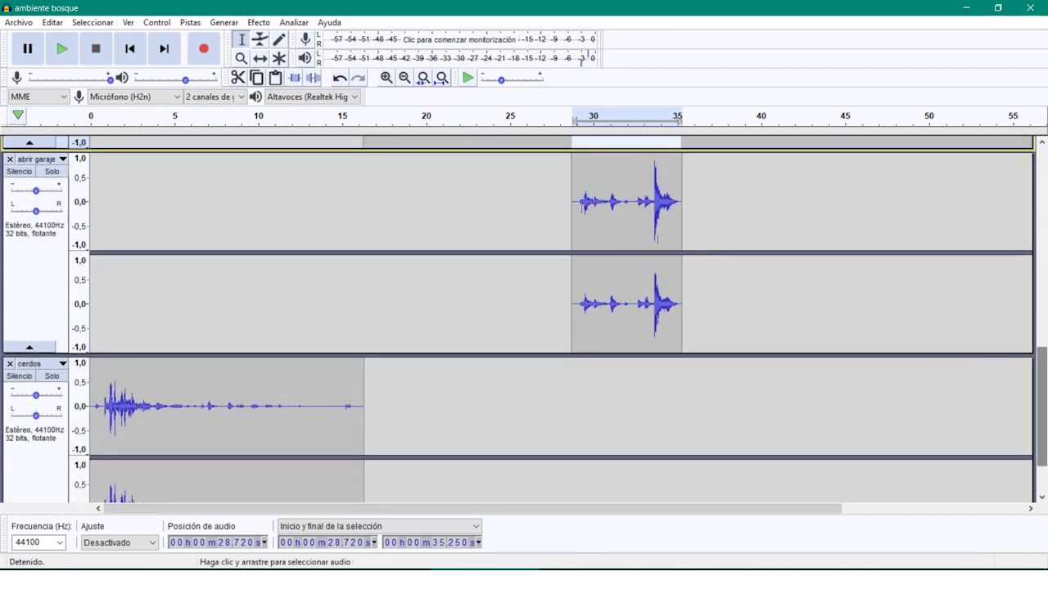
{"action": "left_click", "coordinate": [262, 59]}
{"action": "left_click_drag", "start_coordinate": [150, 385], "coordinate": [721, 364]}
{"action": "scroll", "coordinate": [819, 377], "scroll_direction": "down", "scroll_amount": 2}
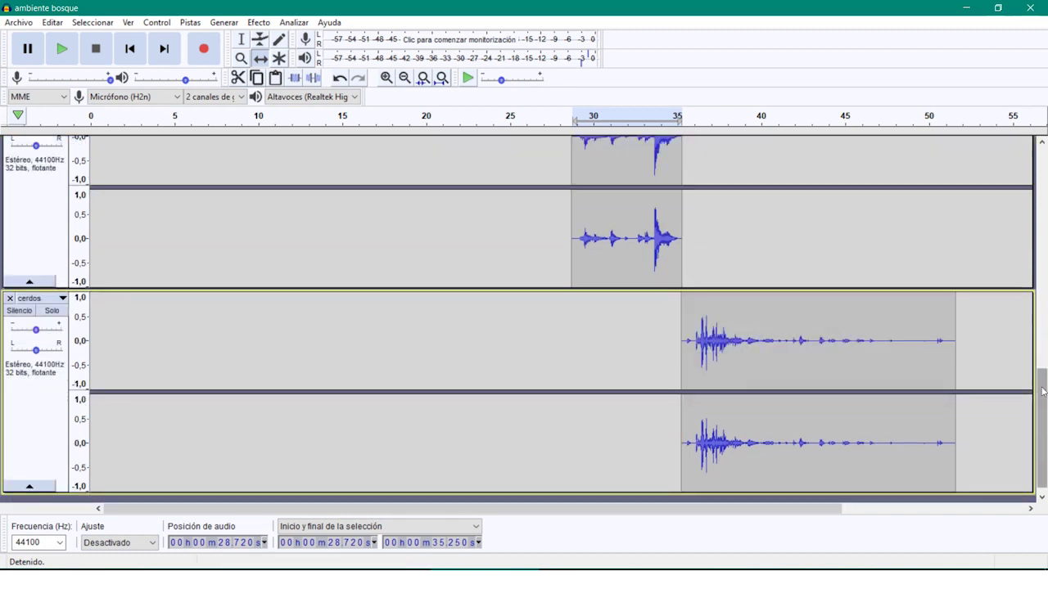
{"action": "left_click_drag", "start_coordinate": [1042, 393], "coordinate": [1038, 363]}
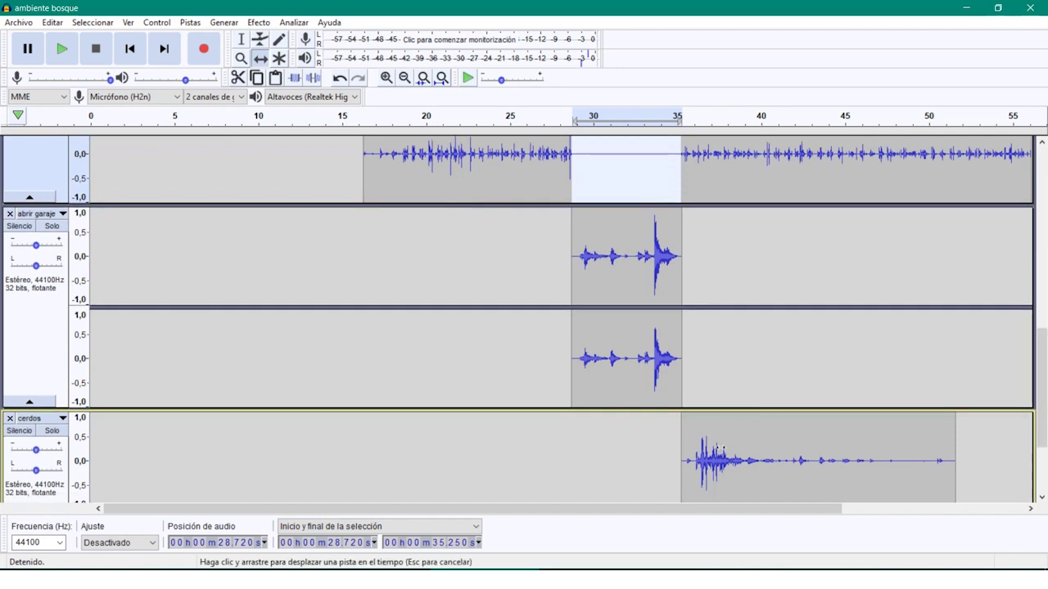
{"action": "left_click_drag", "start_coordinate": [717, 445], "coordinate": [770, 445]}
{"action": "scroll", "coordinate": [771, 445], "scroll_direction": "down", "scroll_amount": 3}
Step: Clear the time selection, play the whole mix from the beginning while following the tracks, and stop playback during the cerdos clip
{"action": "left_click_drag", "start_coordinate": [1044, 411], "coordinate": [1025, 172]}
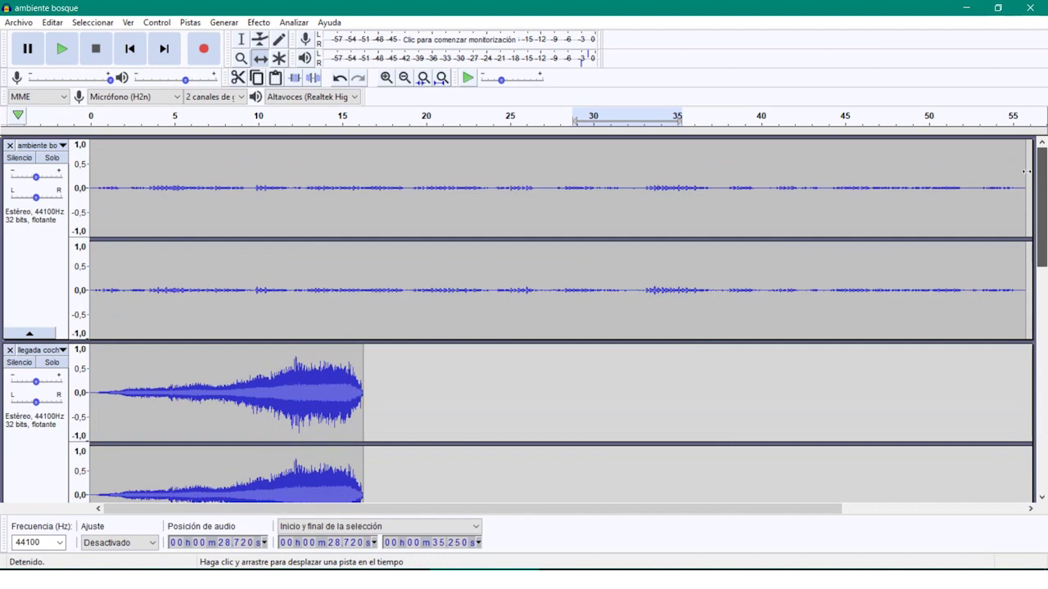
{"action": "scroll", "coordinate": [1026, 172], "scroll_direction": "down", "scroll_amount": 3}
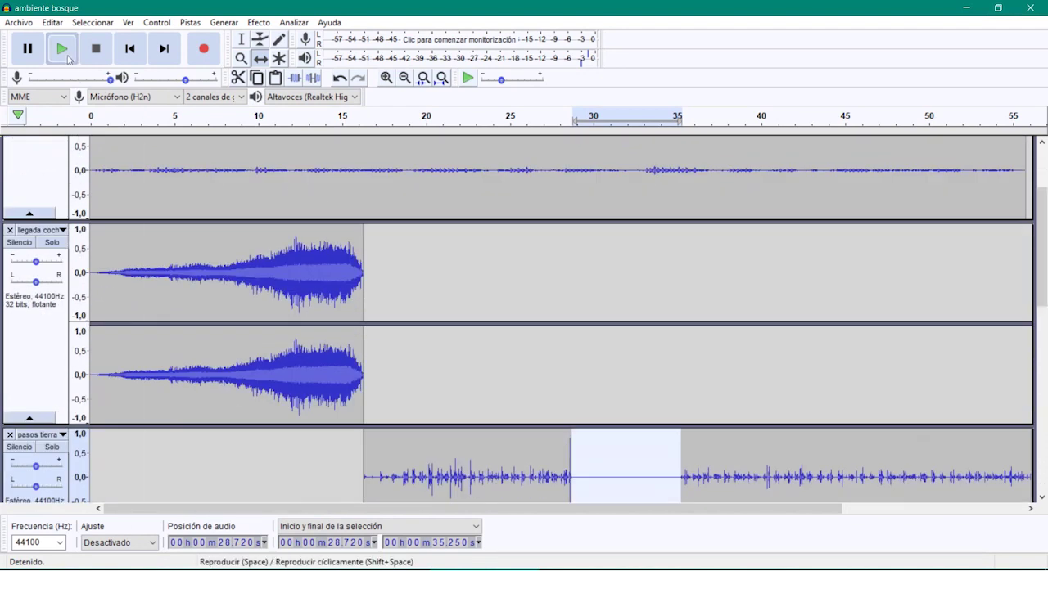
{"action": "key", "text": "ctrl+shift+a"}
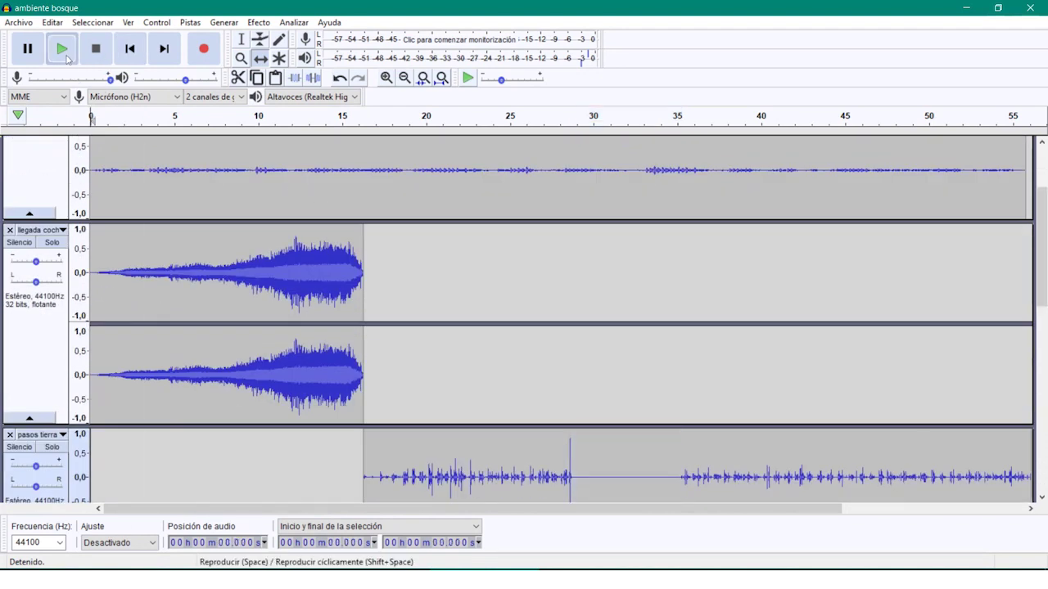
{"action": "left_click", "coordinate": [67, 56]}
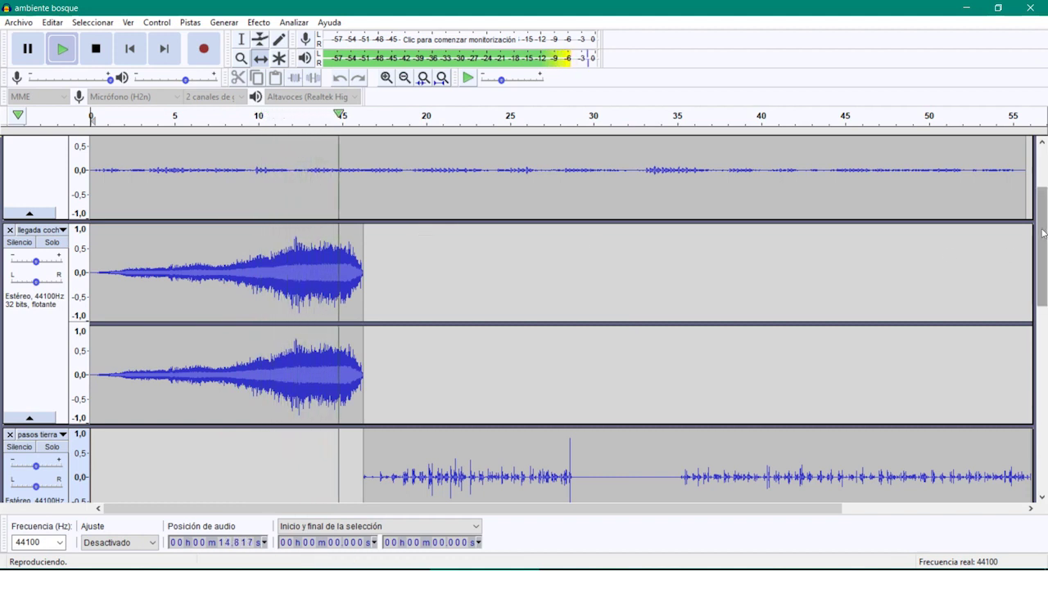
{"action": "left_click_drag", "start_coordinate": [1042, 238], "coordinate": [1033, 313]}
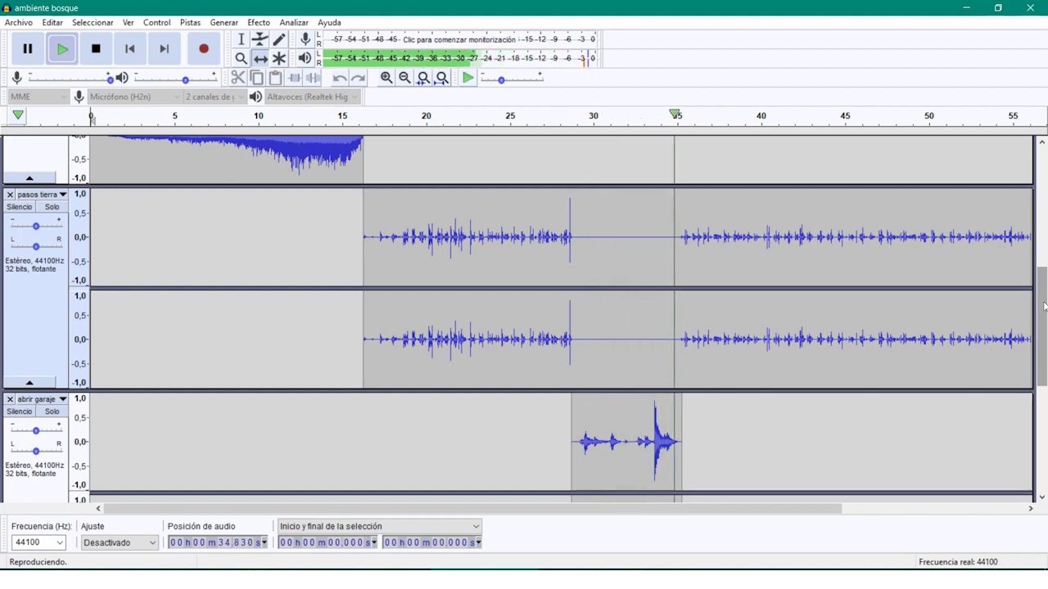
{"action": "left_click_drag", "start_coordinate": [1044, 306], "coordinate": [1044, 394]}
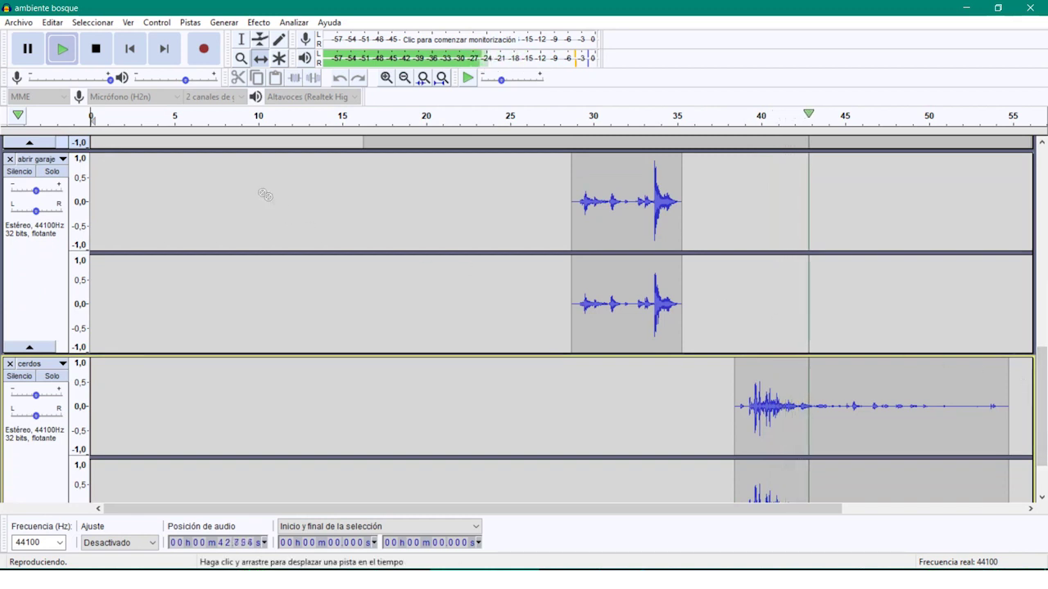
{"action": "left_click", "coordinate": [96, 49]}
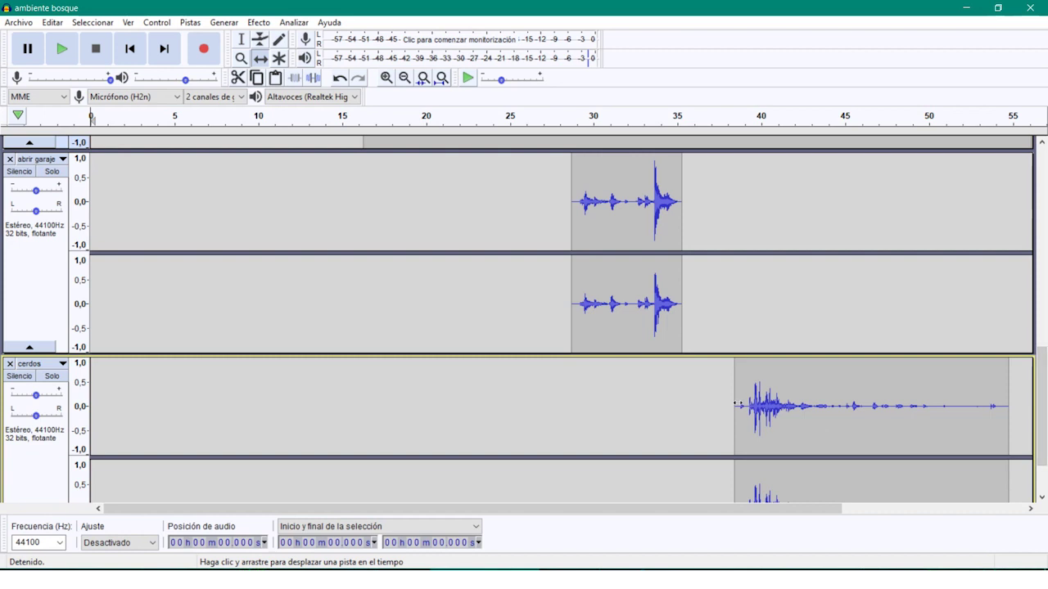
Step: Place the cursor at the start of the cerdos clip, 38.423 s, using the Selection Tool
{"action": "mouse_move", "coordinate": [1041, 432]}
{"action": "left_mouse_down"}
{"action": "mouse_move", "coordinate": [1016, 211]}
{"action": "mouse_move", "coordinate": [1040, 246]}
{"action": "mouse_move", "coordinate": [1038, 215]}
{"action": "mouse_move", "coordinate": [1045, 453]}
{"action": "left_mouse_up"}
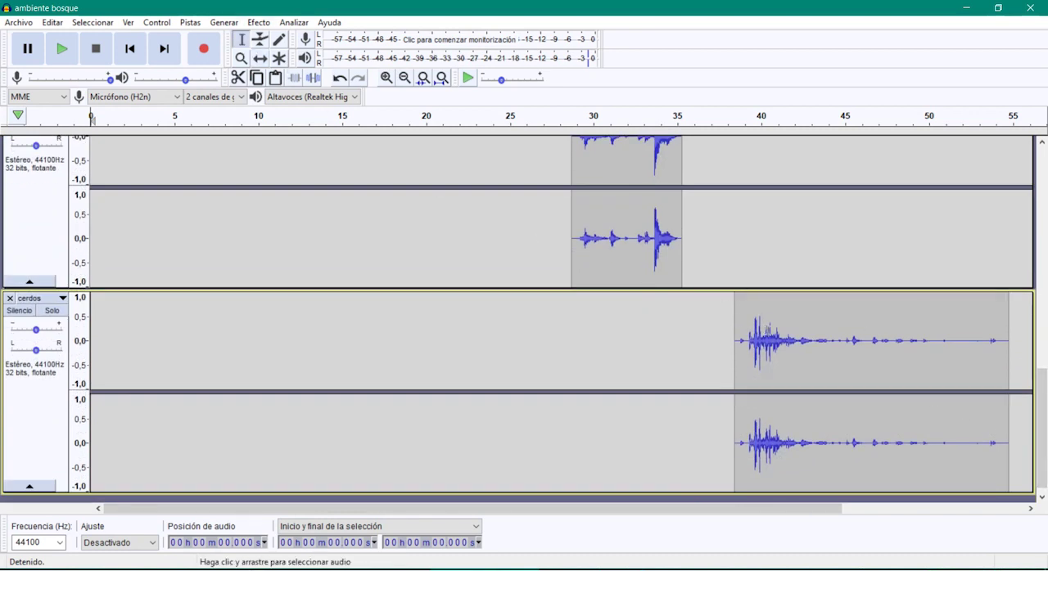
{"action": "left_click", "coordinate": [733, 319]}
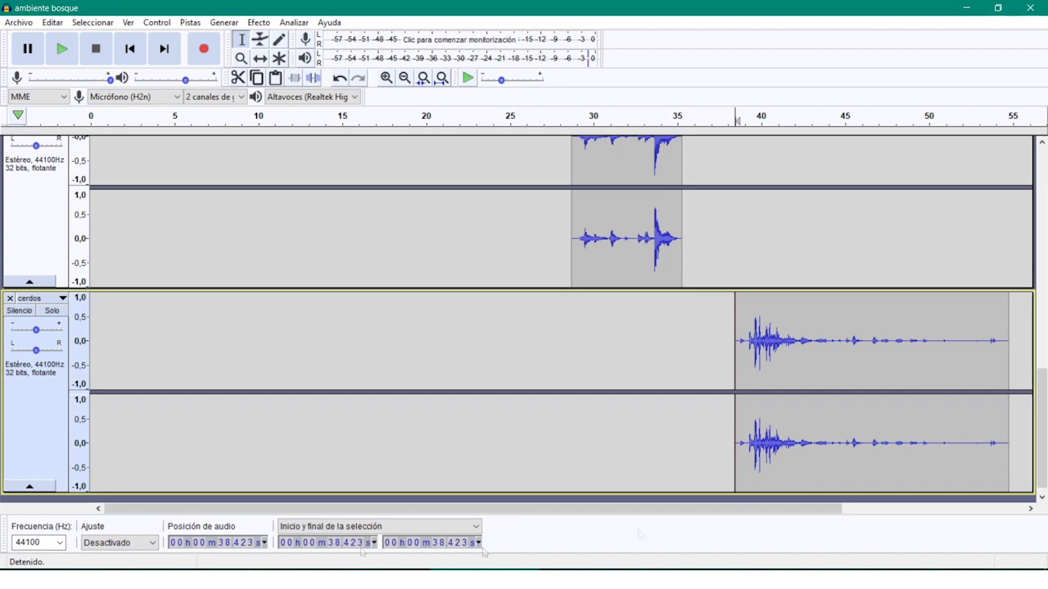
{"action": "left_click_drag", "start_coordinate": [1044, 468], "coordinate": [1044, 246]}
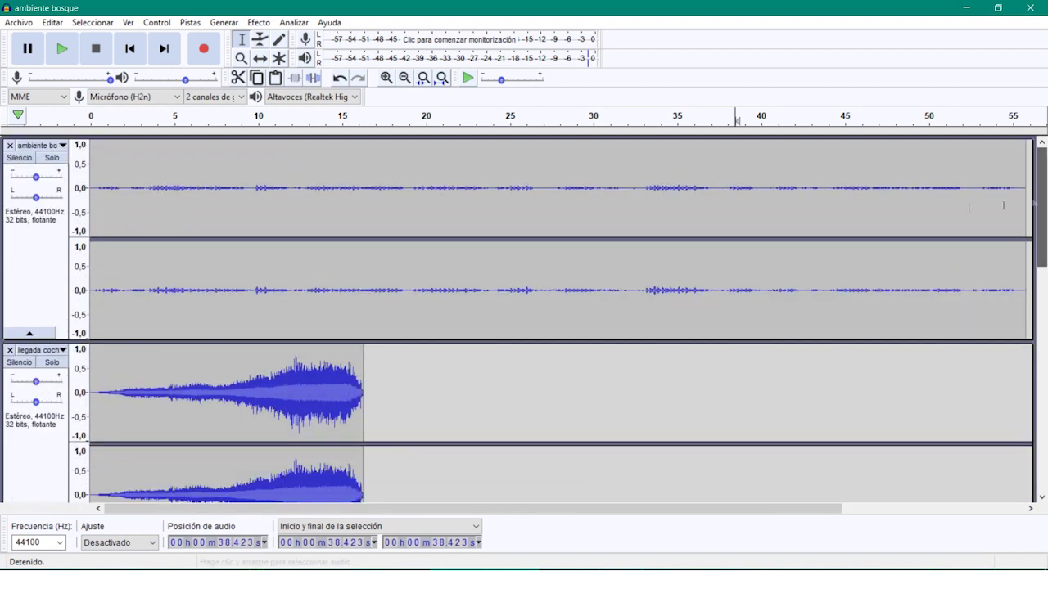
Step: Delete the ambiente bosque audio from 37.913 s to the end of the track
{"action": "left_click", "coordinate": [726, 181]}
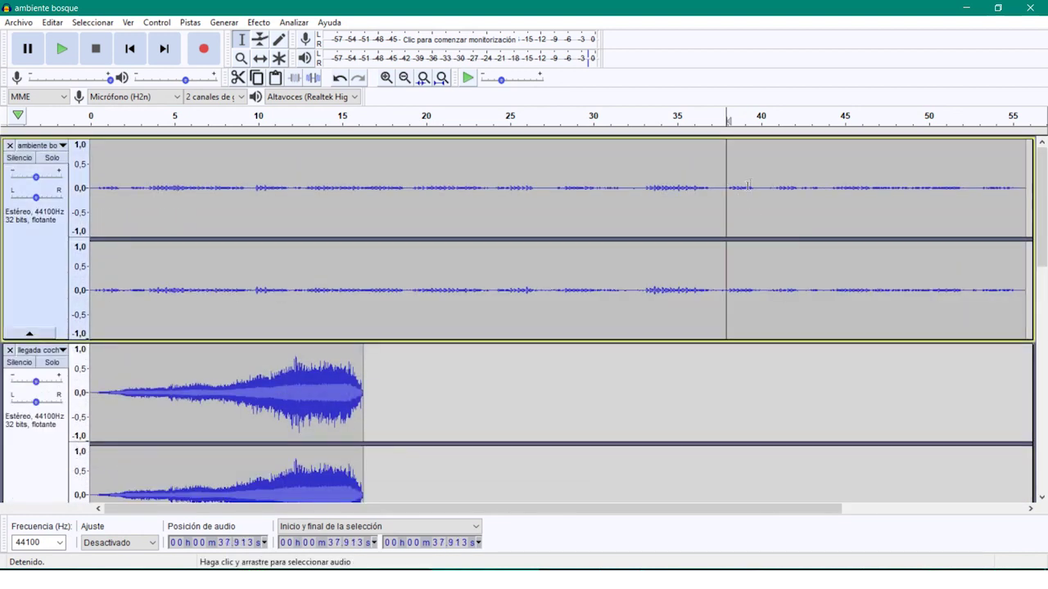
{"action": "left_click", "coordinate": [95, 25]}
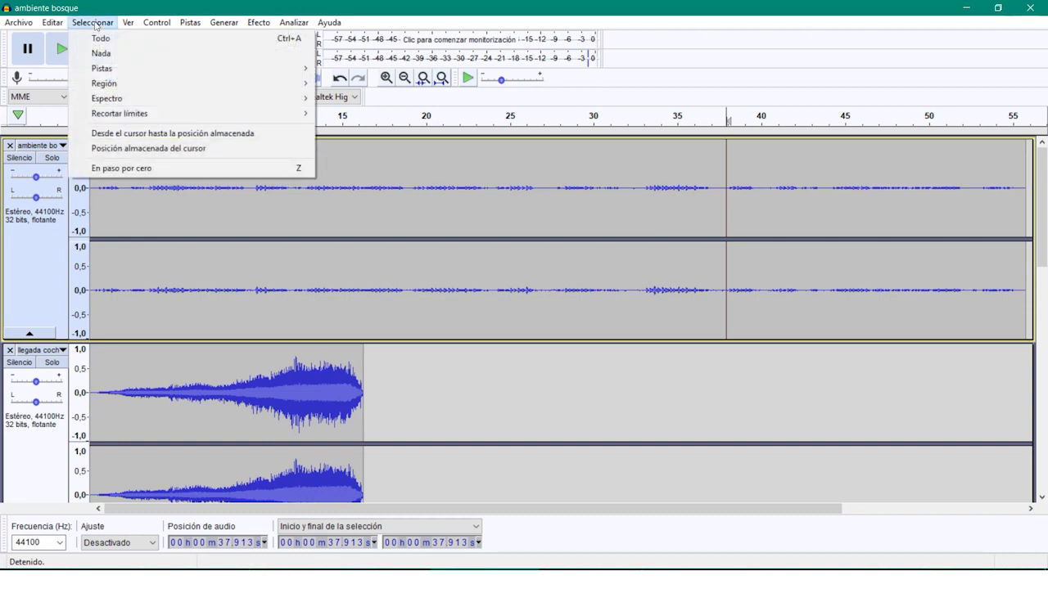
{"action": "mouse_move", "coordinate": [124, 85]}
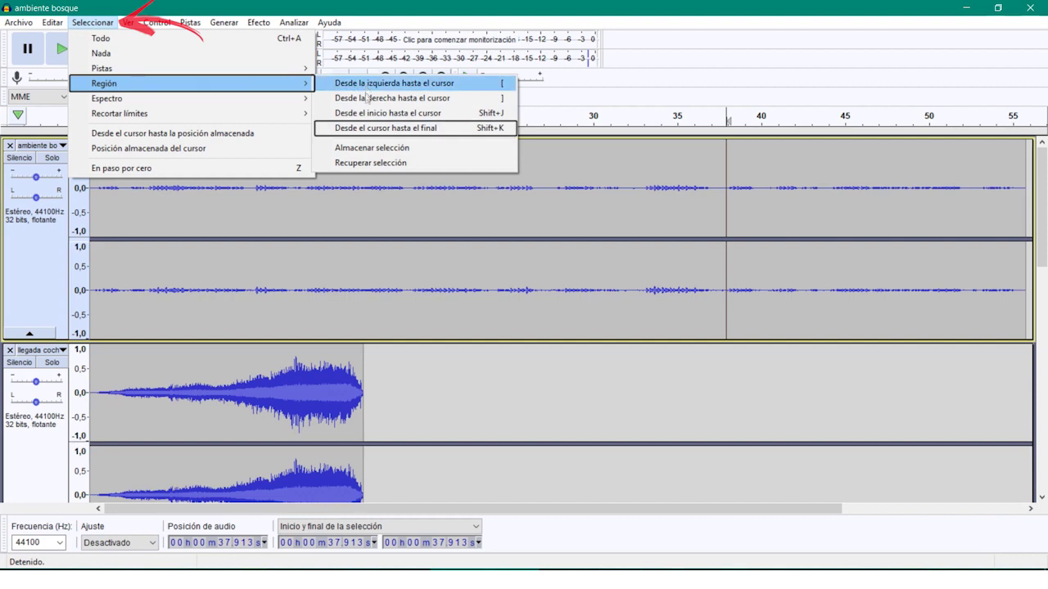
{"action": "left_click", "coordinate": [417, 130]}
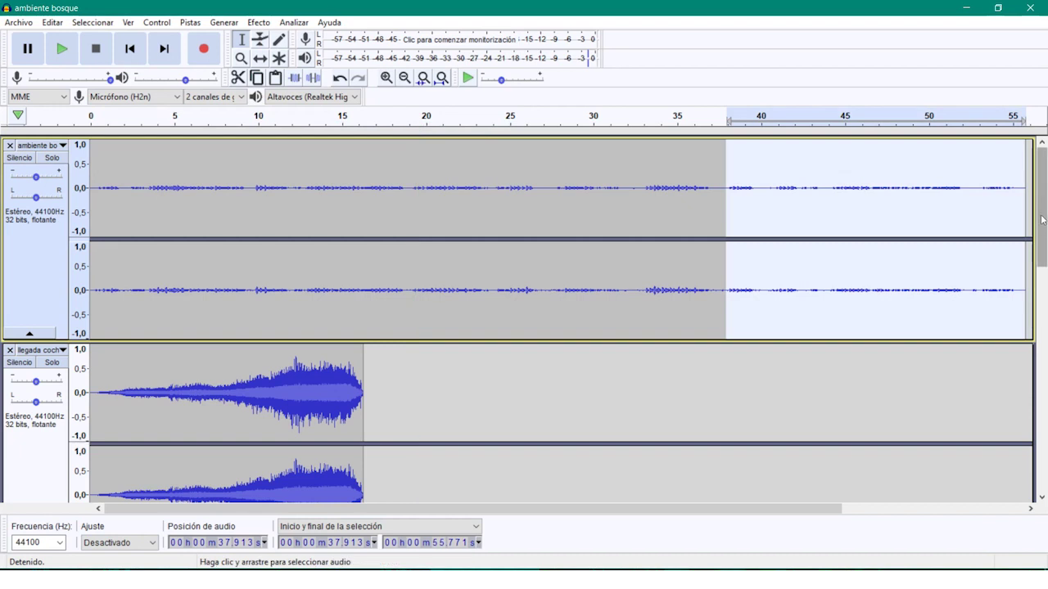
{"action": "key", "text": "Delete"}
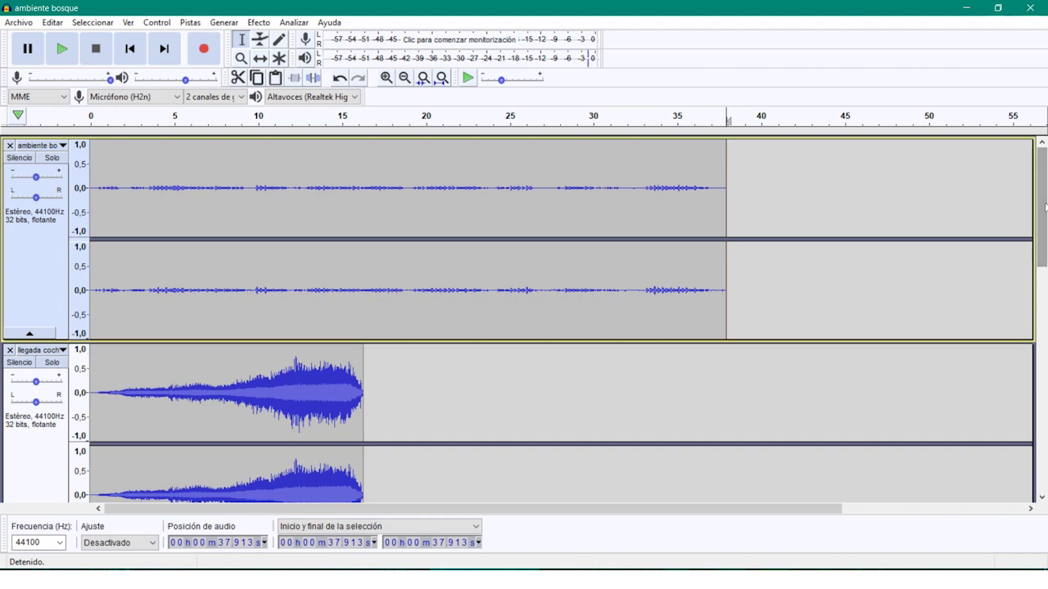
Step: Lower the llegada coche track's gain, play the mix from the beginning, and raise that gain slightly during playback, keeping it below 0 dB
{"action": "left_click_drag", "start_coordinate": [1045, 191], "coordinate": [1045, 244]}
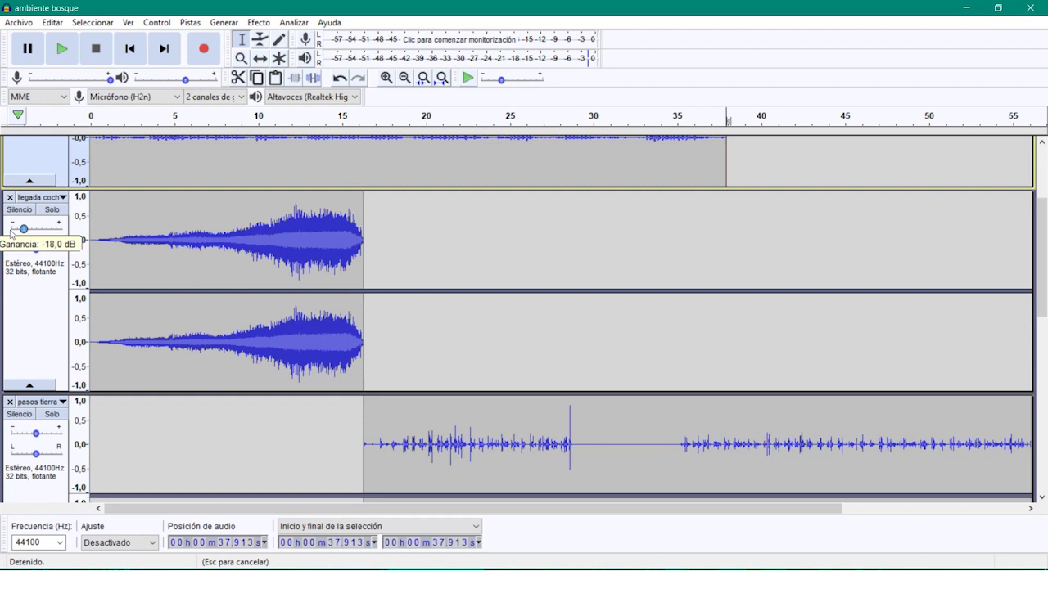
{"action": "left_click", "coordinate": [129, 48]}
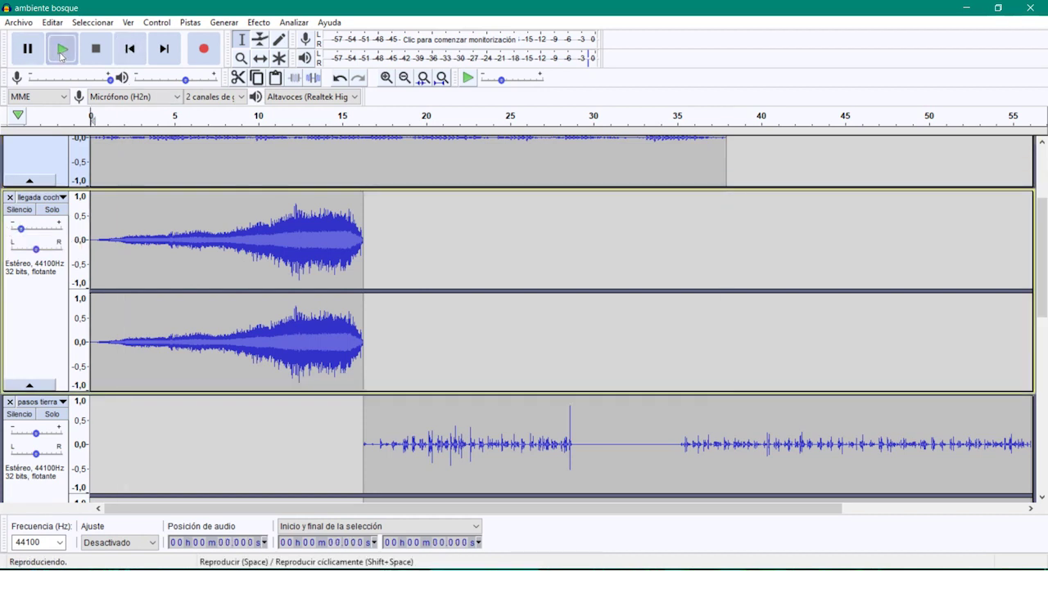
{"action": "left_click", "coordinate": [60, 54]}
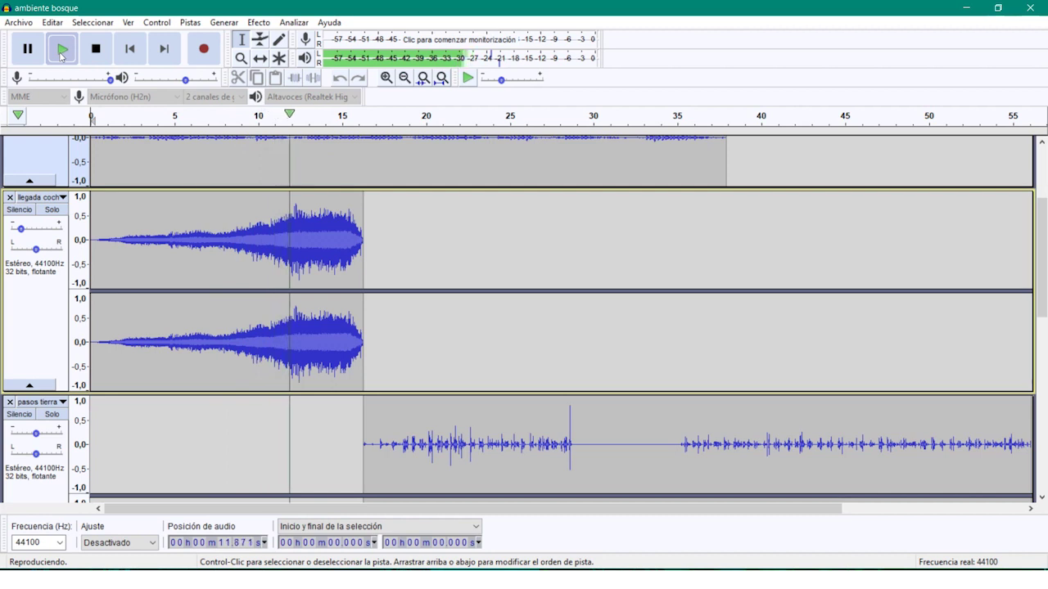
{"action": "left_click_drag", "start_coordinate": [22, 234], "coordinate": [37, 236]}
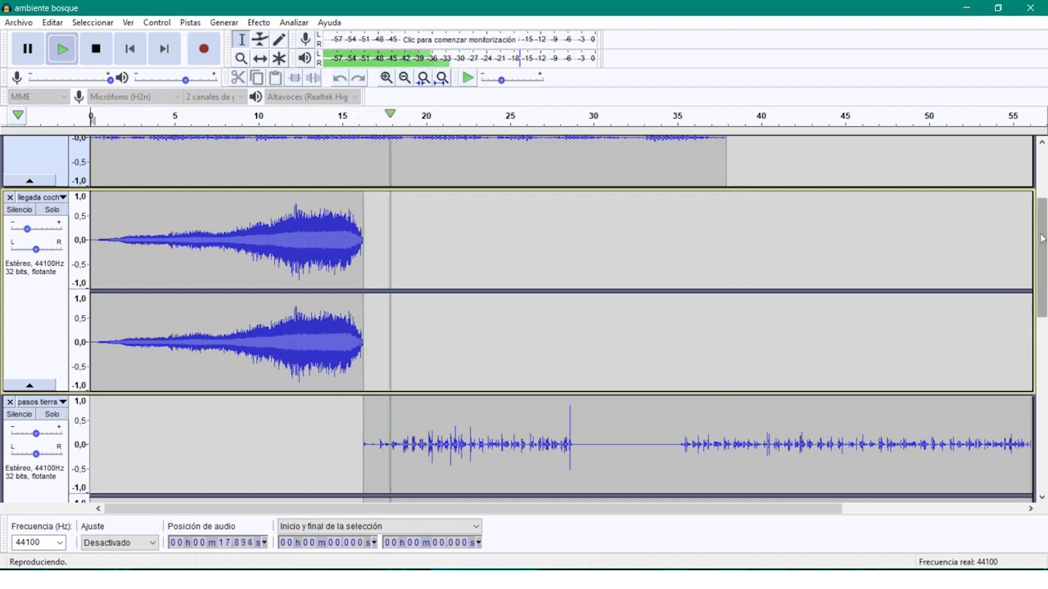
Step: Listen to the rest of the mix while following the footstep, garage and pig tracks, and stop playback during the cerdos clip
{"action": "left_click_drag", "start_coordinate": [1042, 238], "coordinate": [1014, 299]}
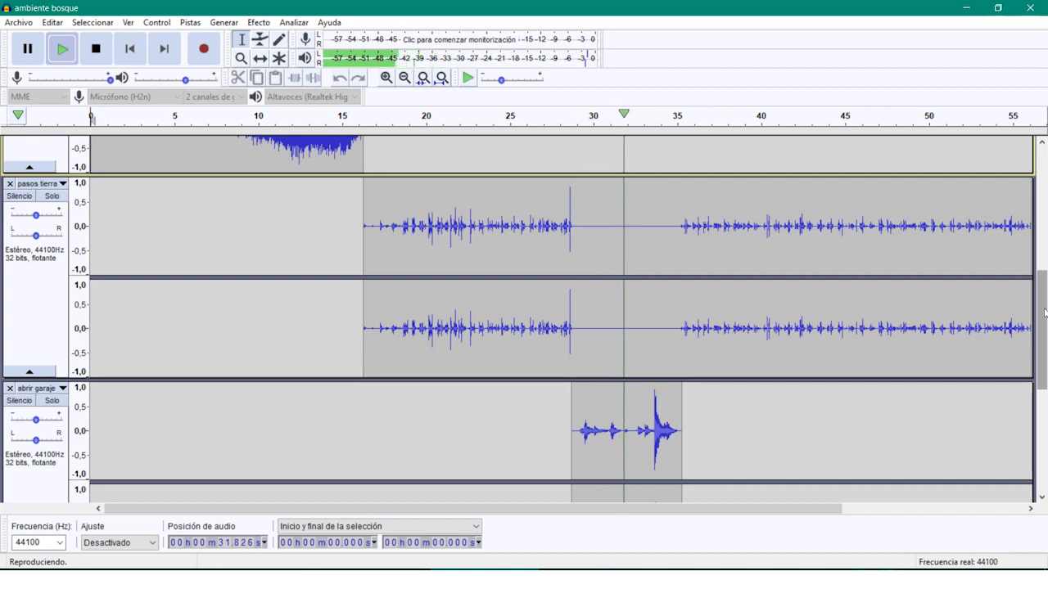
{"action": "left_click_drag", "start_coordinate": [1045, 313], "coordinate": [1044, 370]}
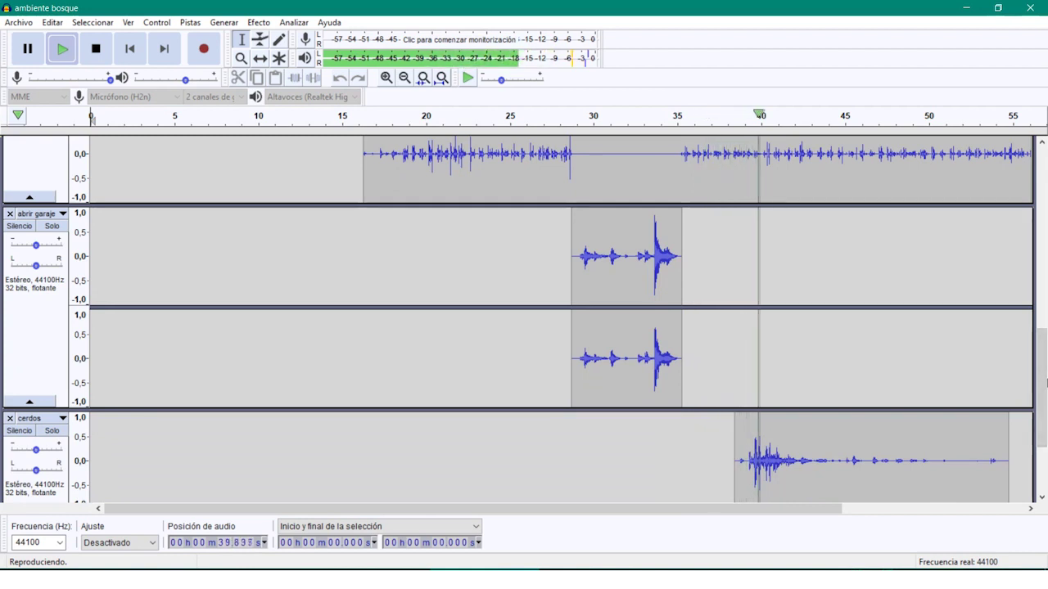
{"action": "left_click_drag", "start_coordinate": [736, 514], "coordinate": [842, 501]}
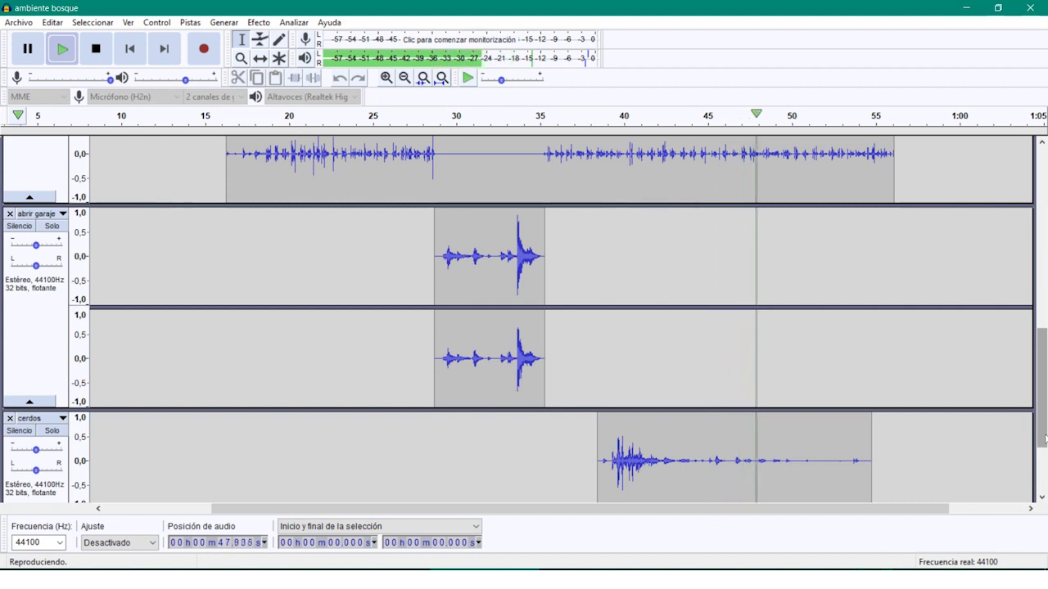
{"action": "left_click", "coordinate": [96, 49]}
{"action": "left_click_drag", "start_coordinate": [427, 510], "coordinate": [313, 516]}
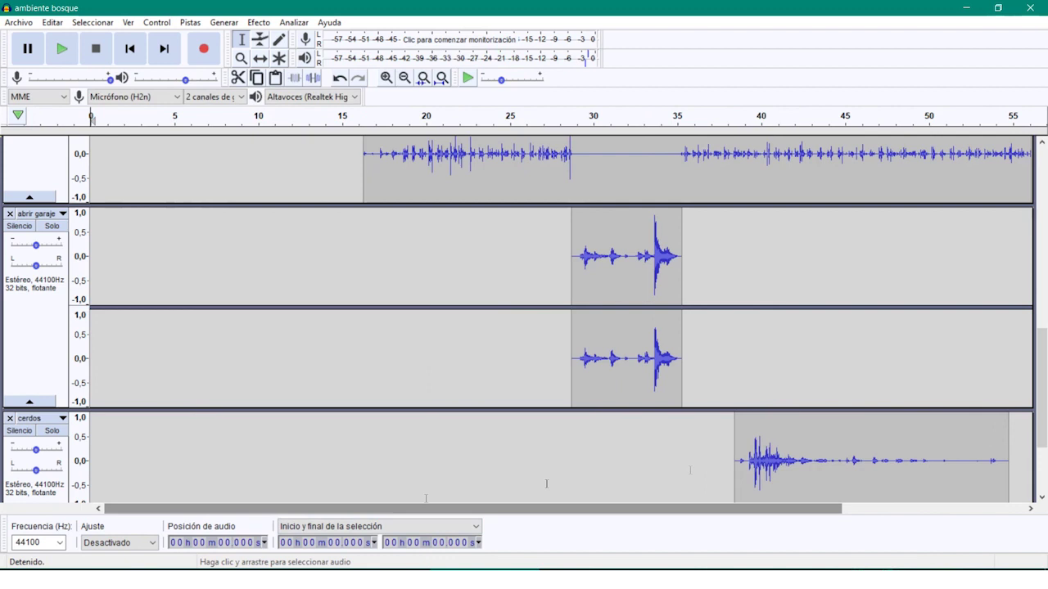
Step: Import abrir coche.mp3 from the Clips de Audio folder as a new track
{"action": "left_click_drag", "start_coordinate": [1043, 429], "coordinate": [1044, 289]}
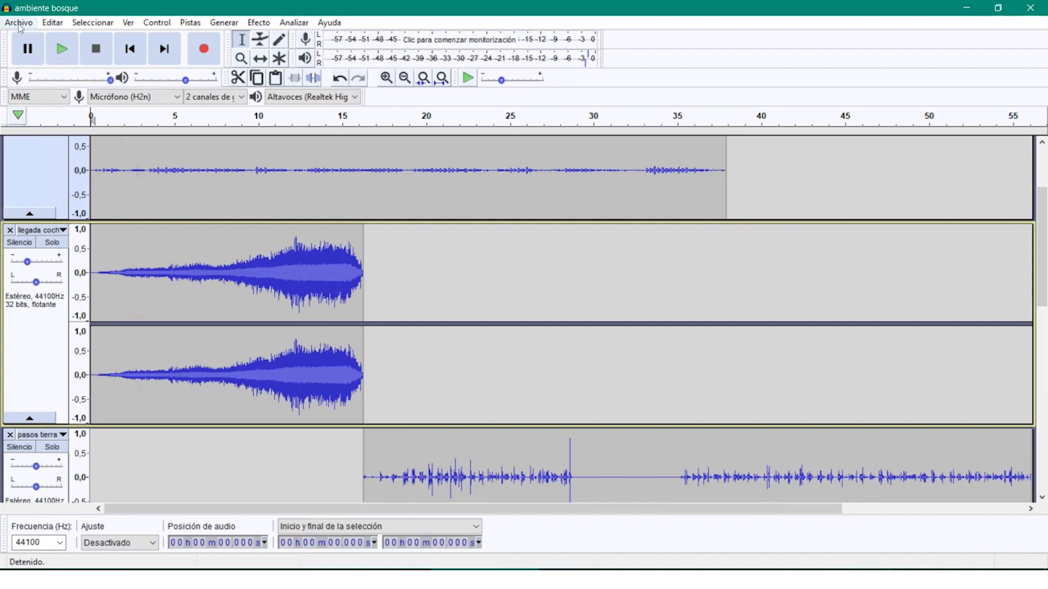
{"action": "left_click", "coordinate": [18, 25]}
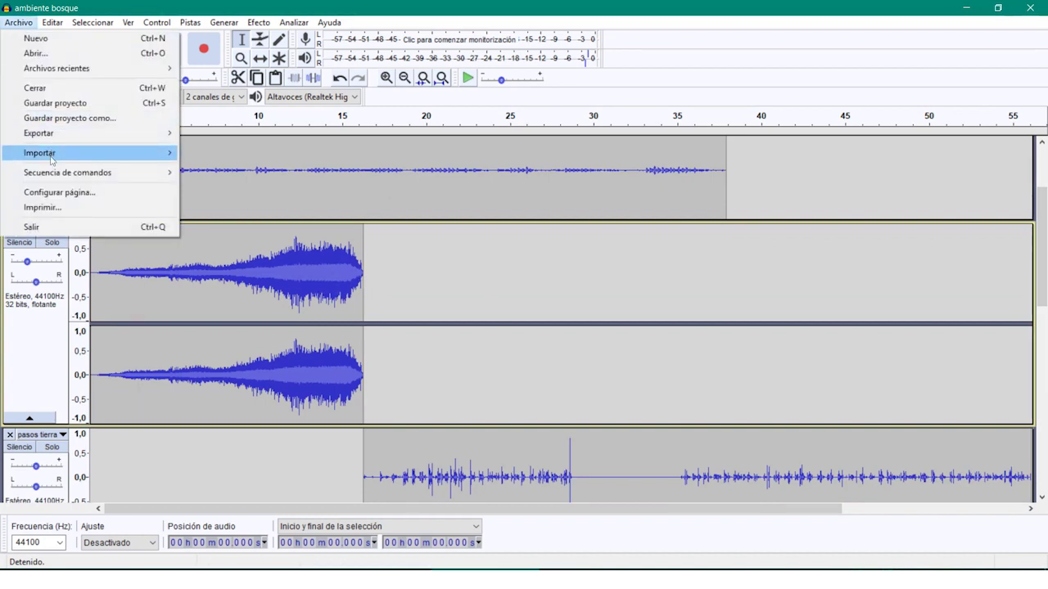
{"action": "mouse_move", "coordinate": [51, 159]}
{"action": "left_click", "coordinate": [204, 155]}
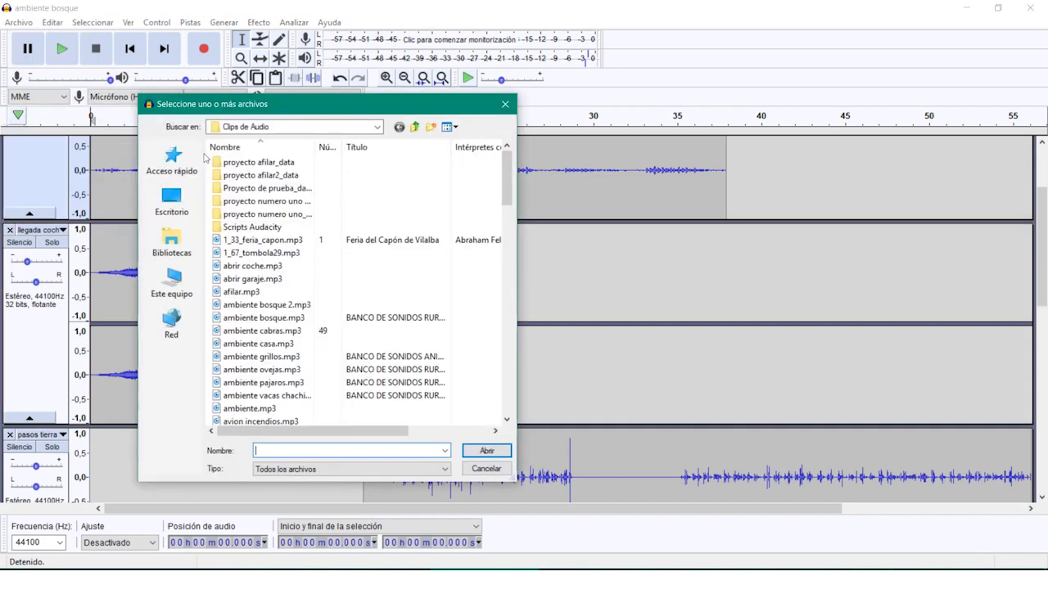
{"action": "left_click", "coordinate": [273, 331]}
{"action": "scroll", "coordinate": [274, 330], "scroll_direction": "down", "scroll_amount": 2}
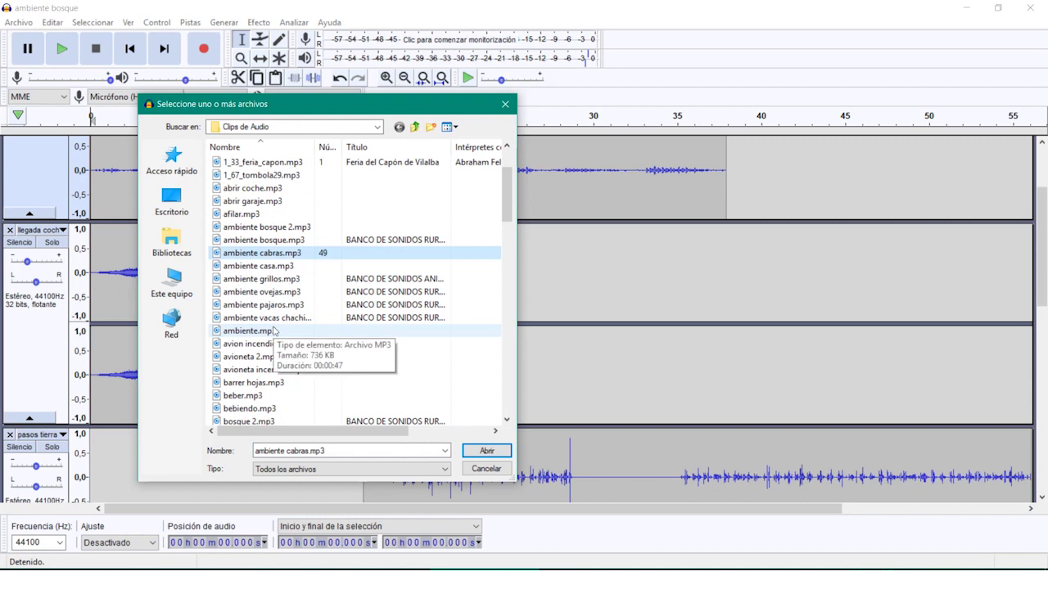
{"action": "scroll", "coordinate": [273, 331], "scroll_direction": "down", "scroll_amount": 4}
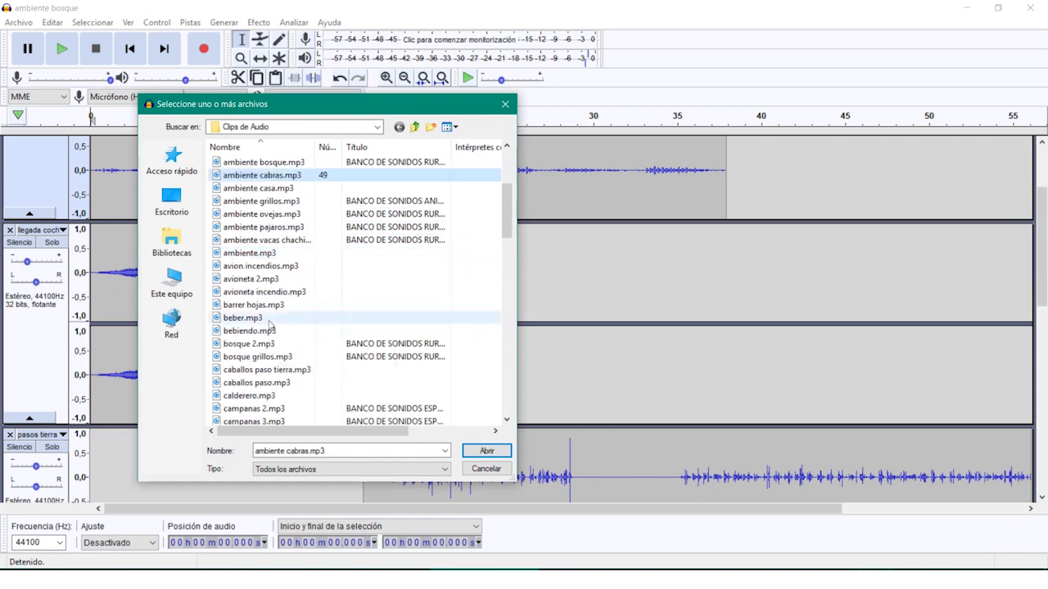
{"action": "scroll", "coordinate": [271, 321], "scroll_direction": "up", "scroll_amount": 4}
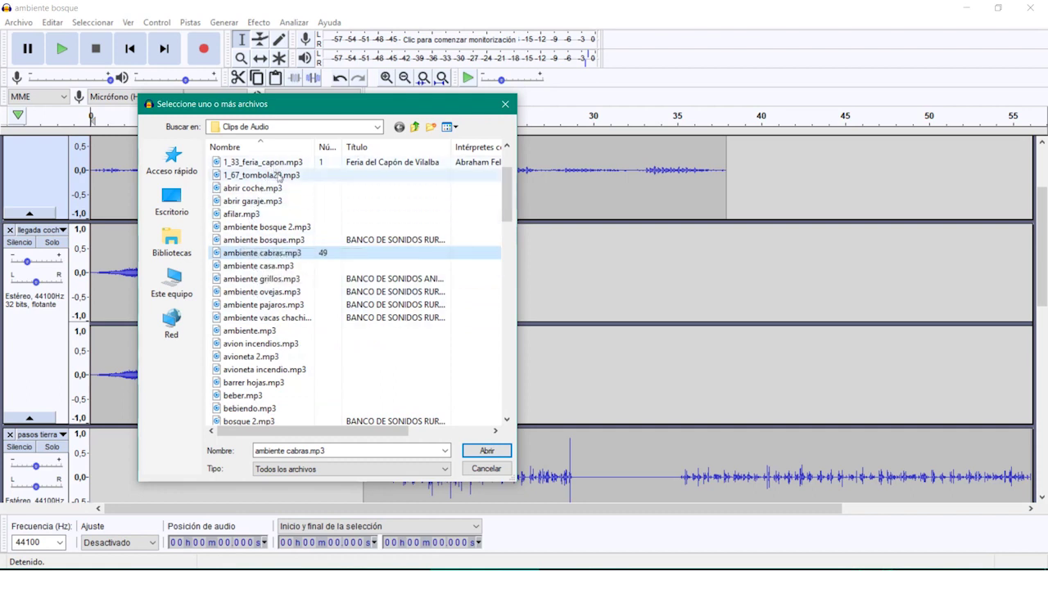
{"action": "double_click", "coordinate": [250, 188]}
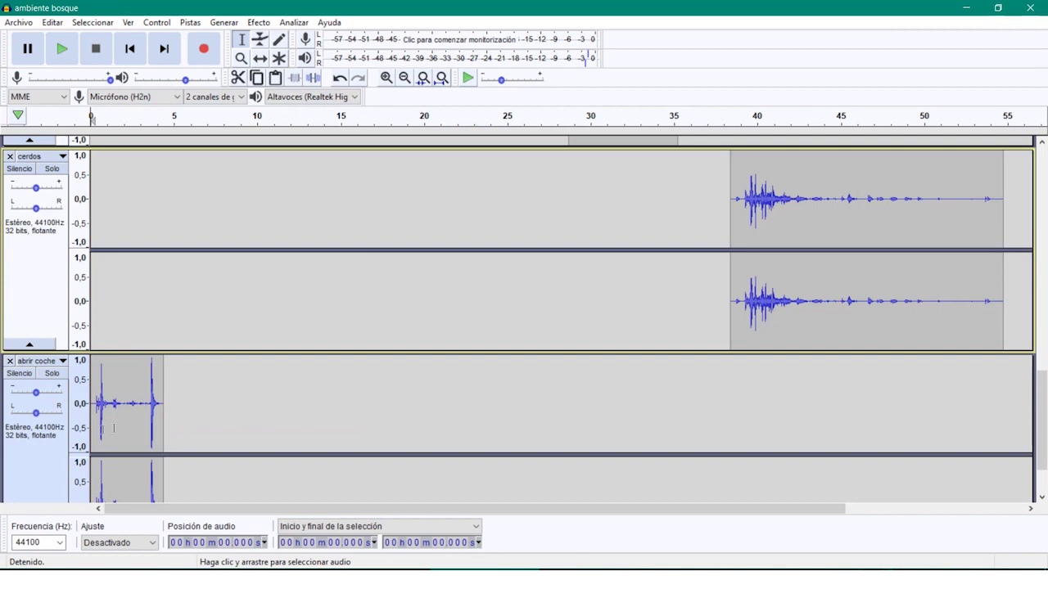
Step: Move the abrir coche track up three places so it sits between llegada coche and pasos tierra
{"action": "left_click", "coordinate": [49, 365]}
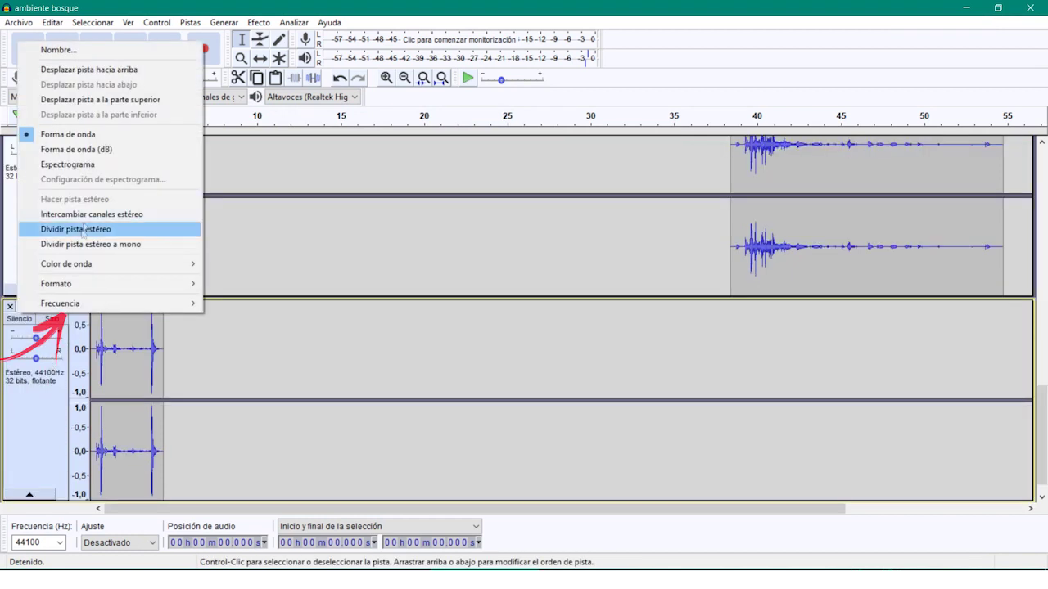
{"action": "left_click", "coordinate": [110, 70]}
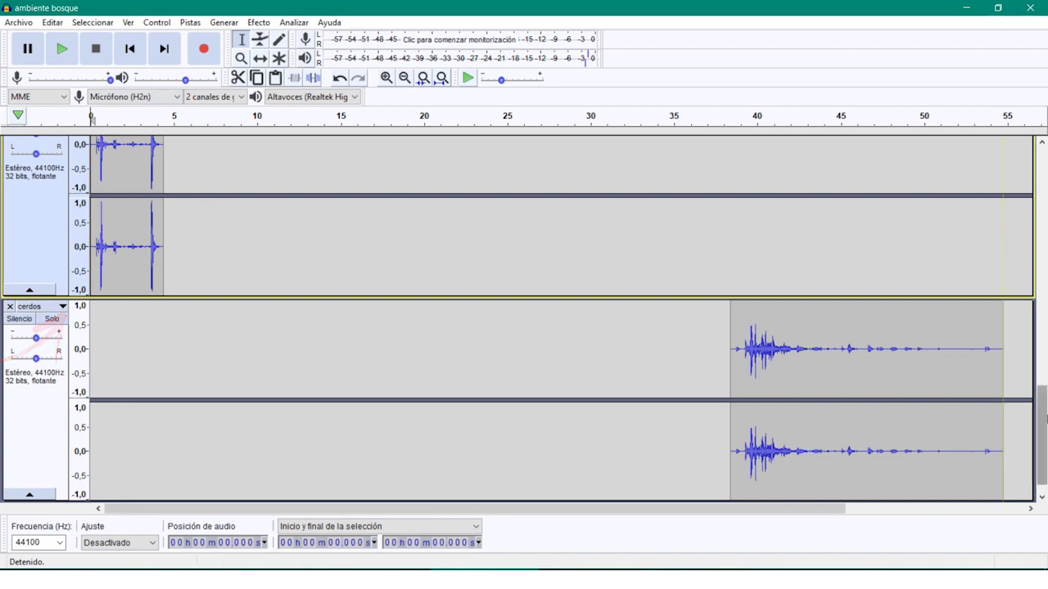
{"action": "scroll", "coordinate": [518, 346], "scroll_direction": "up", "scroll_amount": 5}
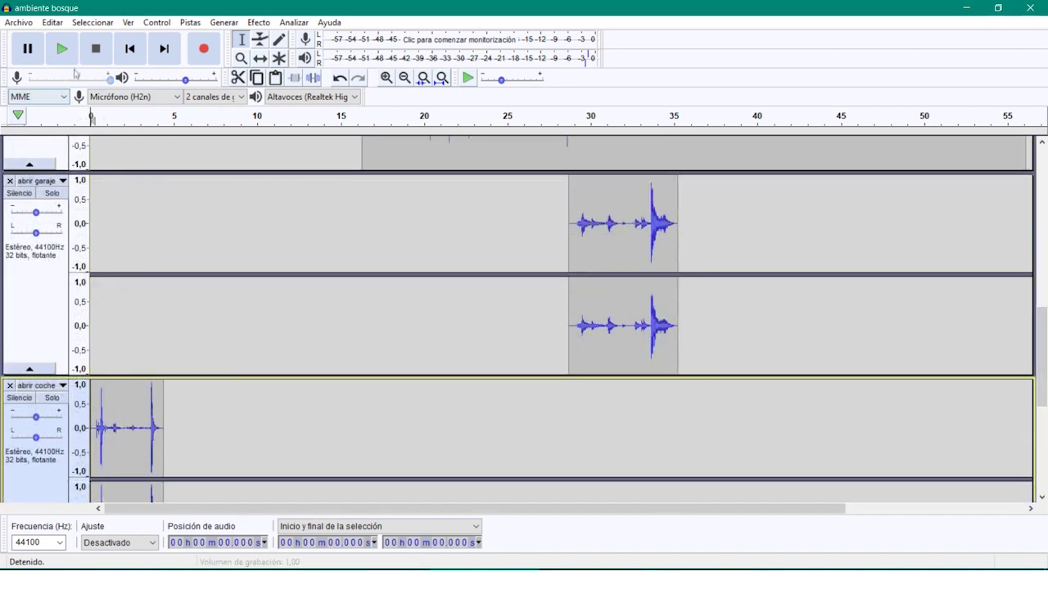
{"action": "left_click", "coordinate": [37, 385]}
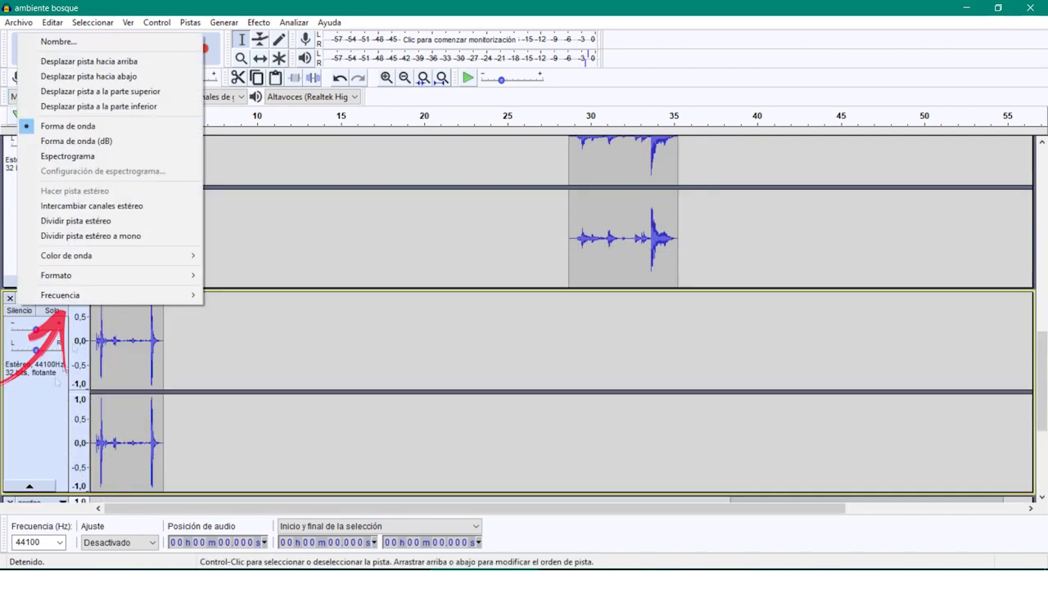
{"action": "left_click", "coordinate": [82, 61]}
{"action": "left_click_drag", "start_coordinate": [1045, 375], "coordinate": [1044, 305]}
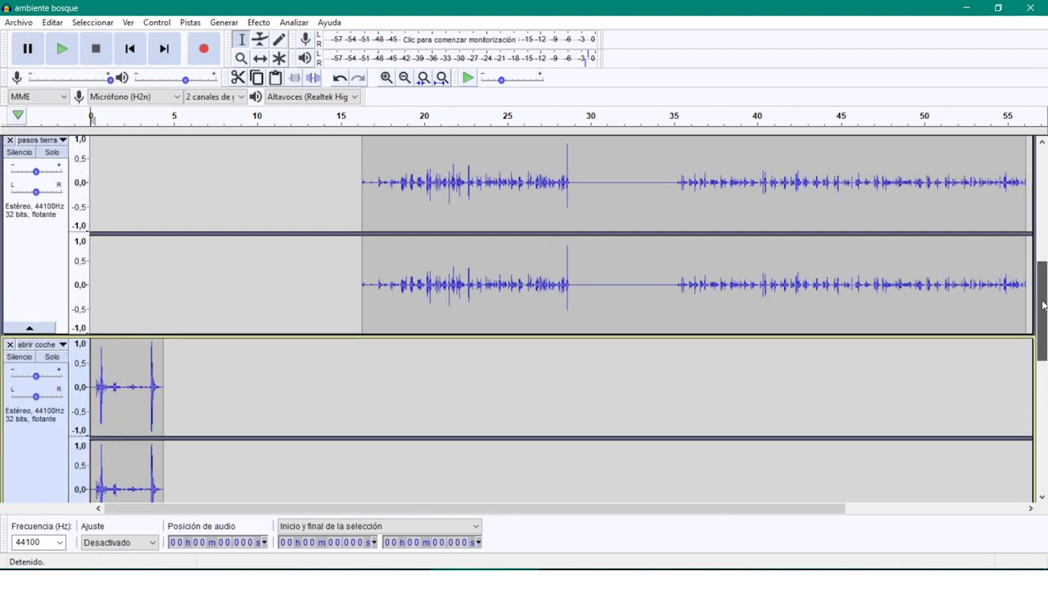
{"action": "left_click", "coordinate": [41, 345]}
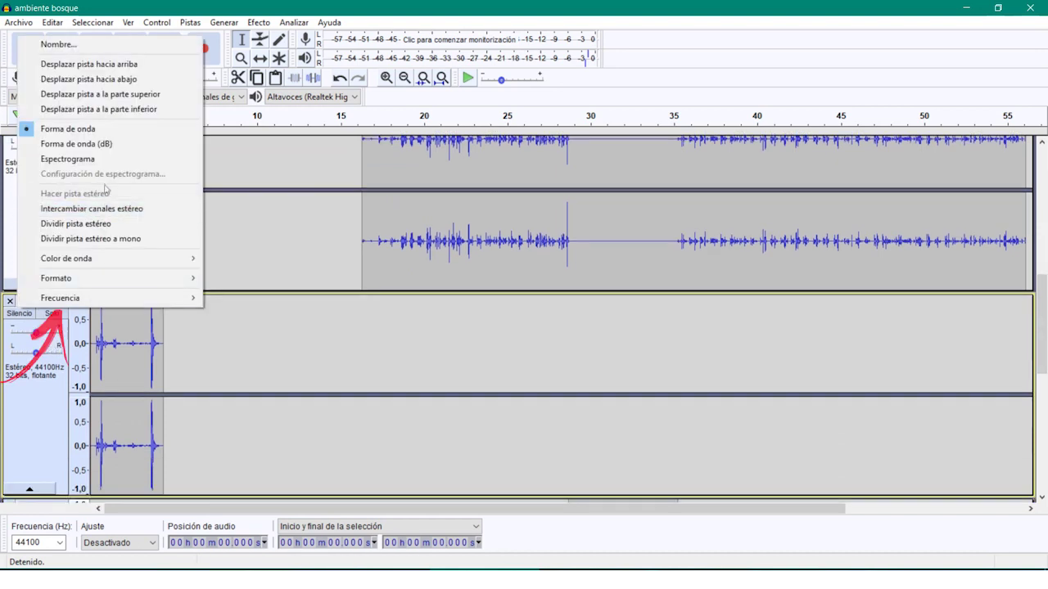
{"action": "left_click", "coordinate": [88, 65]}
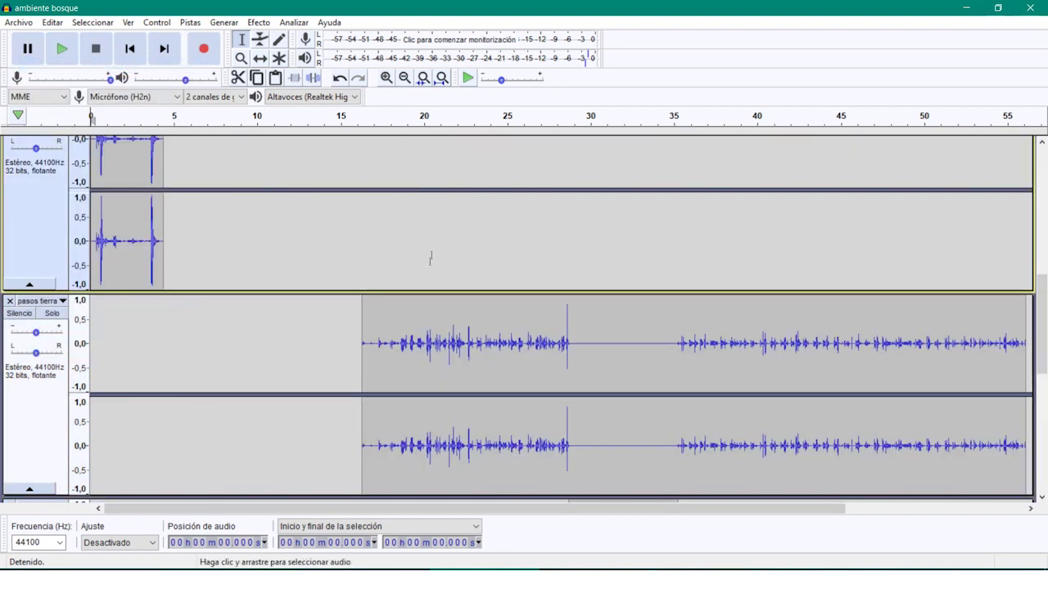
Step: Collapse all six tracks, from ambiente bosque down to cerdos, so the whole arrangement fits in view
{"action": "left_click_drag", "start_coordinate": [1044, 336], "coordinate": [1044, 197]}
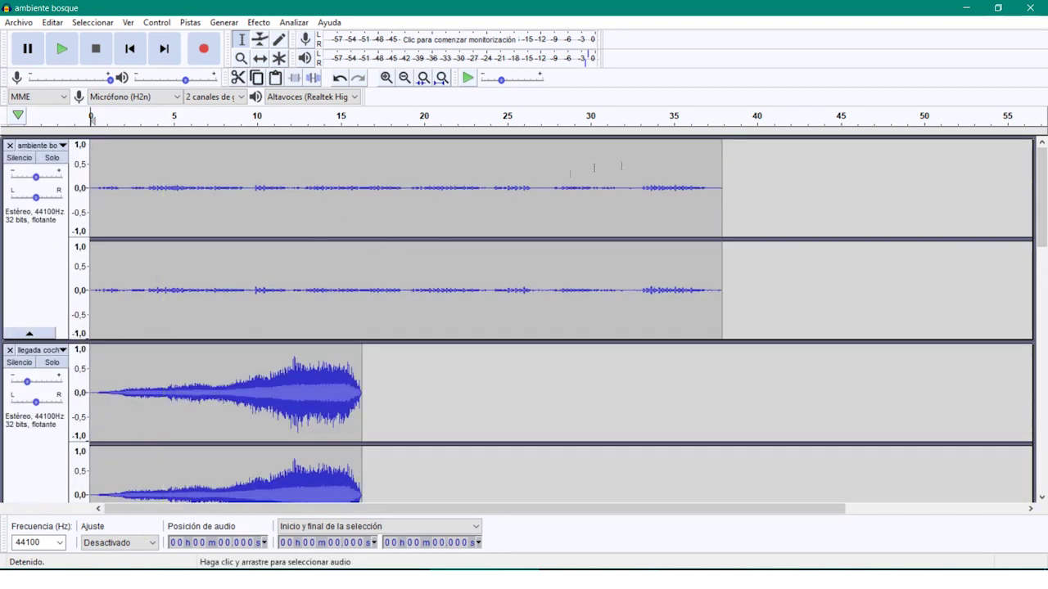
{"action": "left_click", "coordinate": [33, 335]}
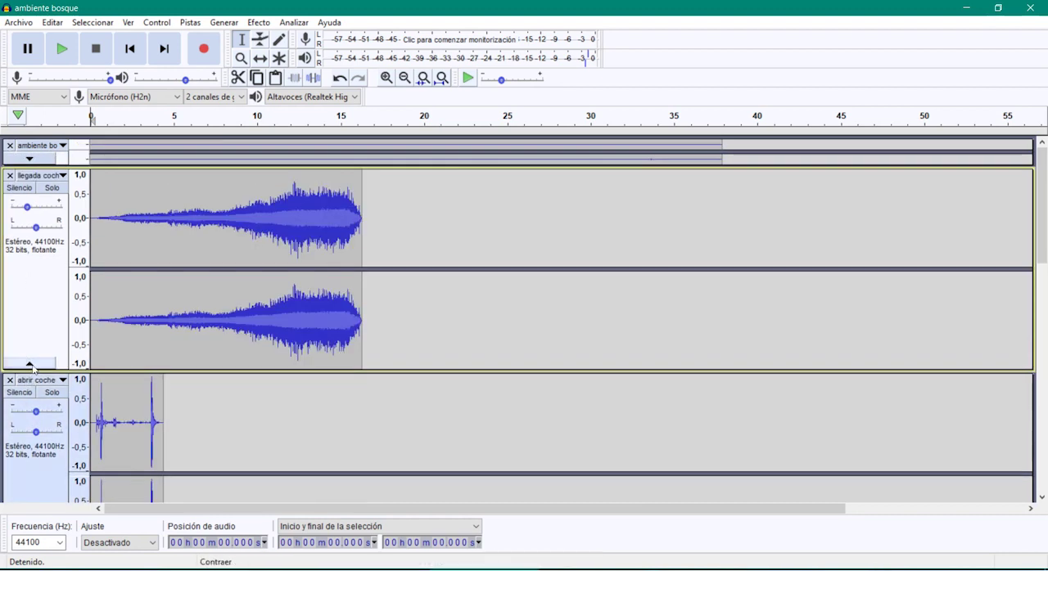
{"action": "left_click", "coordinate": [31, 365]}
{"action": "left_click", "coordinate": [30, 393]}
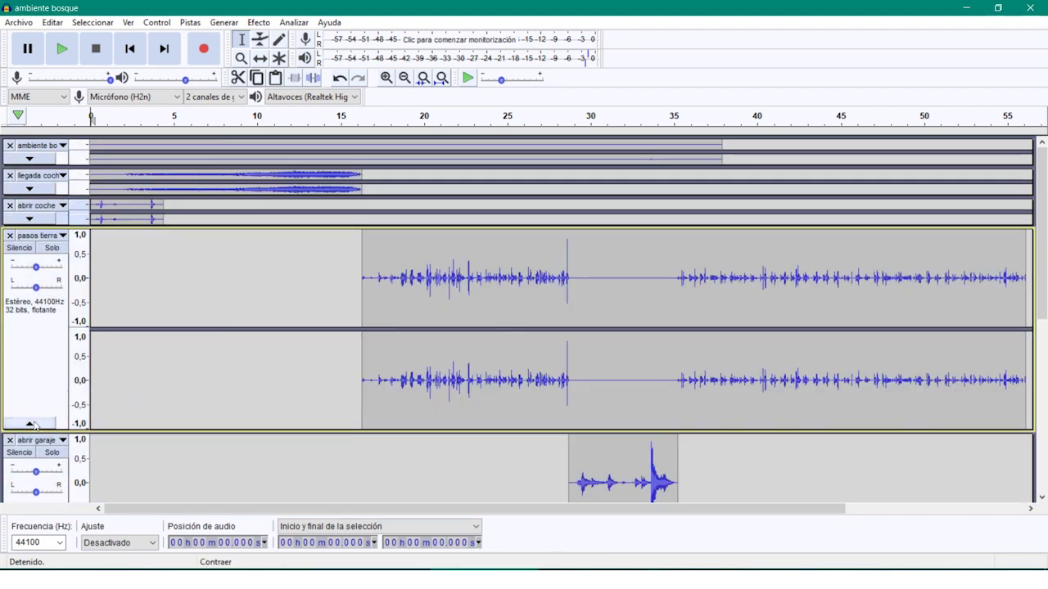
{"action": "left_click", "coordinate": [33, 425]}
{"action": "left_click", "coordinate": [33, 455]}
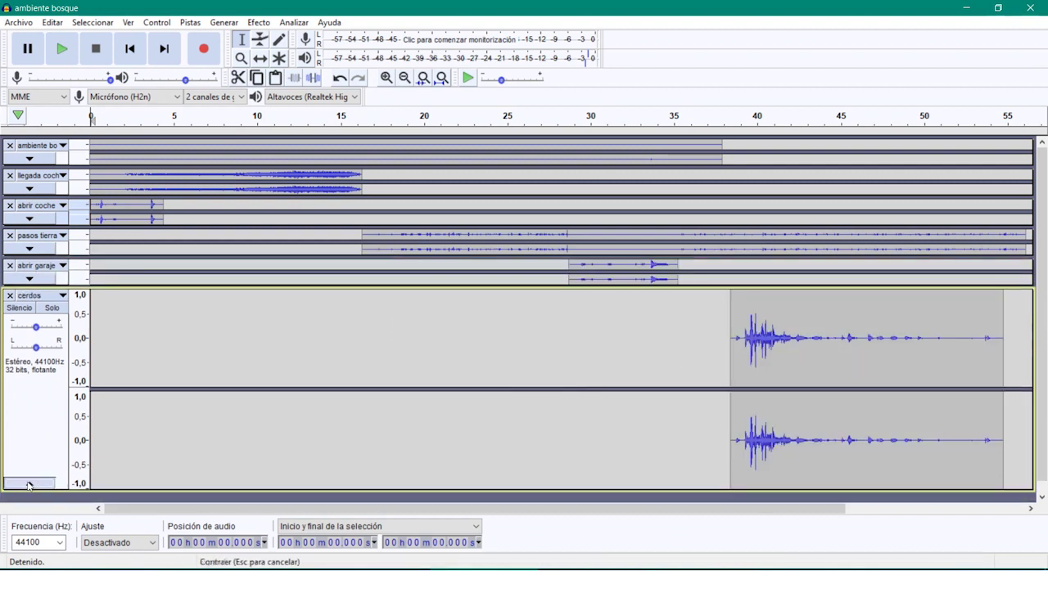
{"action": "left_click", "coordinate": [29, 484]}
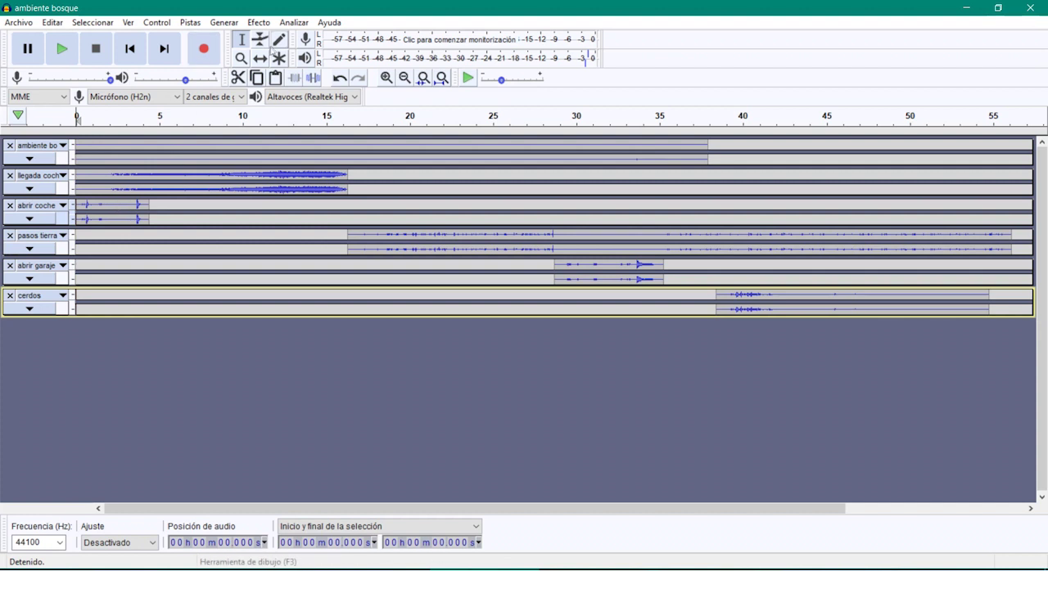
Step: Slide the abrir coche clip with the Time Shift Tool so it starts where llegada coche ends, at about 16 s
{"action": "left_click", "coordinate": [260, 59]}
{"action": "left_click_drag", "start_coordinate": [121, 204], "coordinate": [377, 205]}
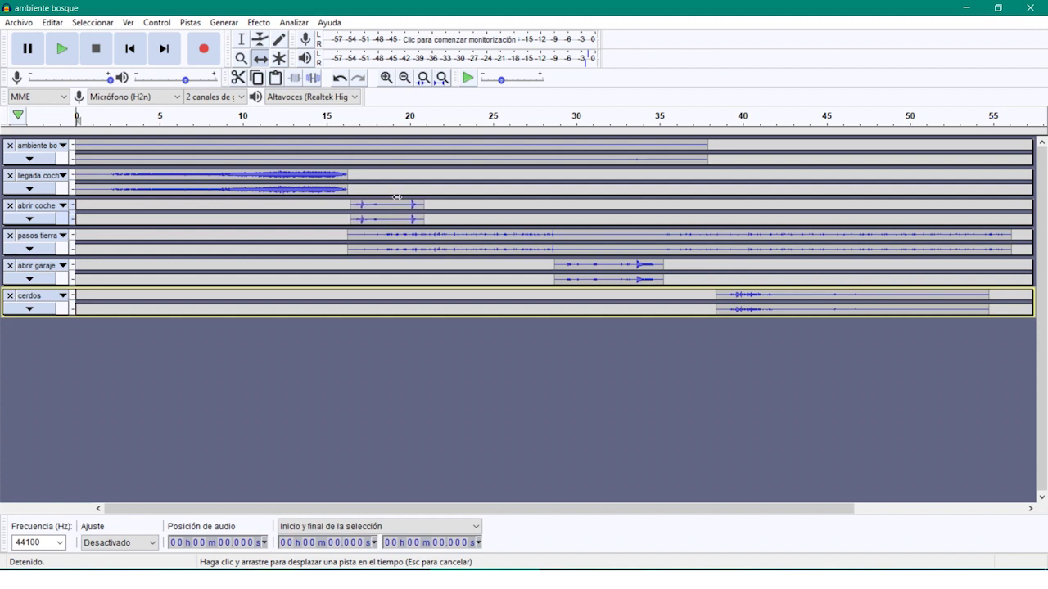
{"action": "left_click_drag", "start_coordinate": [396, 197], "coordinate": [398, 196]}
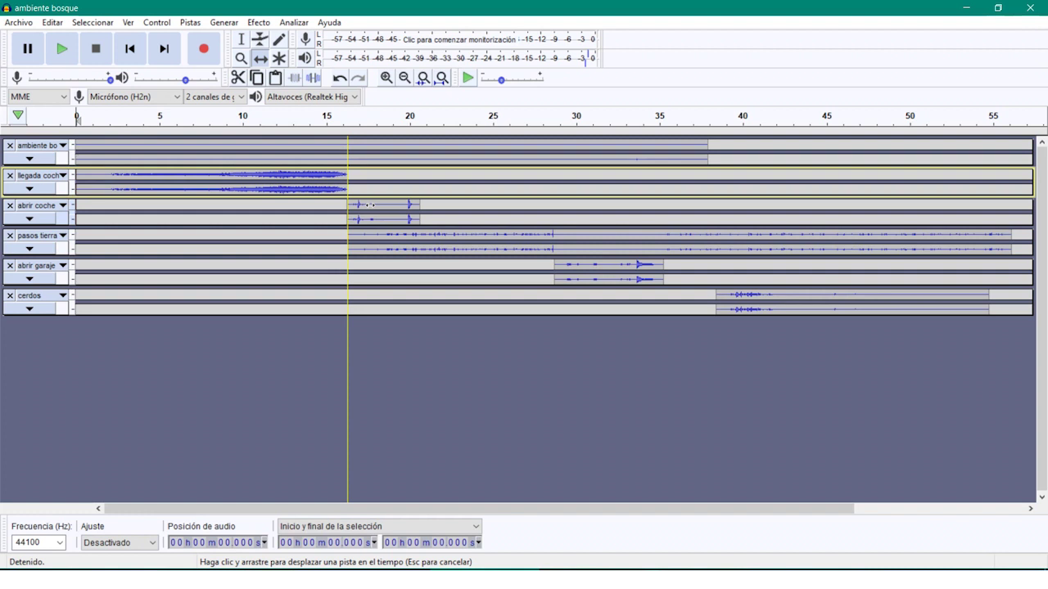
{"action": "left_click_drag", "start_coordinate": [373, 205], "coordinate": [371, 205]}
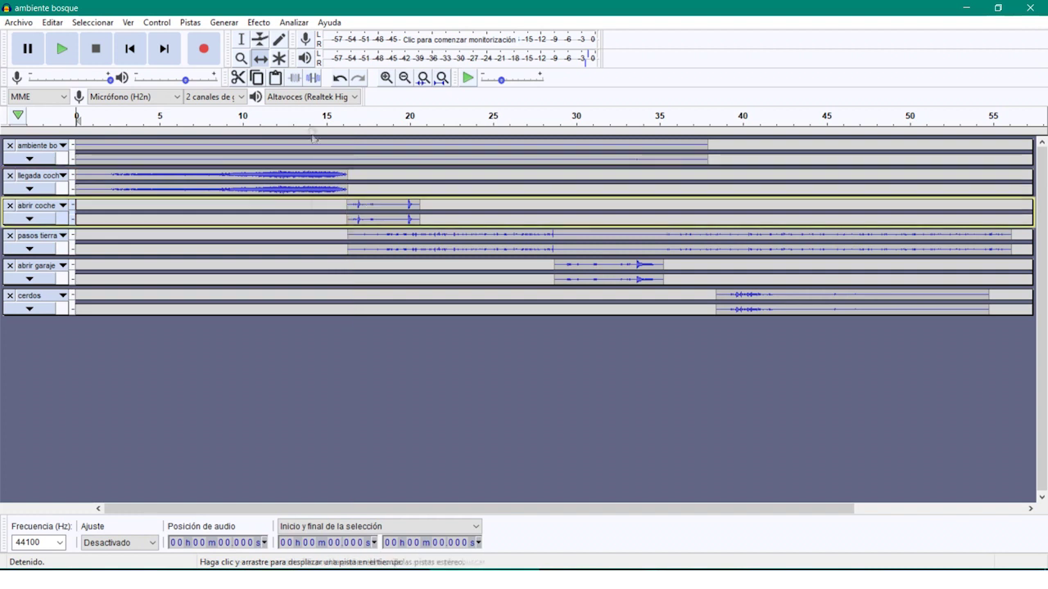
Step: Nudge the abrir coche clip slightly later so it starts just after llegada coche ends, at about 16.4 s
{"action": "left_click", "coordinate": [241, 58]}
{"action": "left_click", "coordinate": [385, 77]}
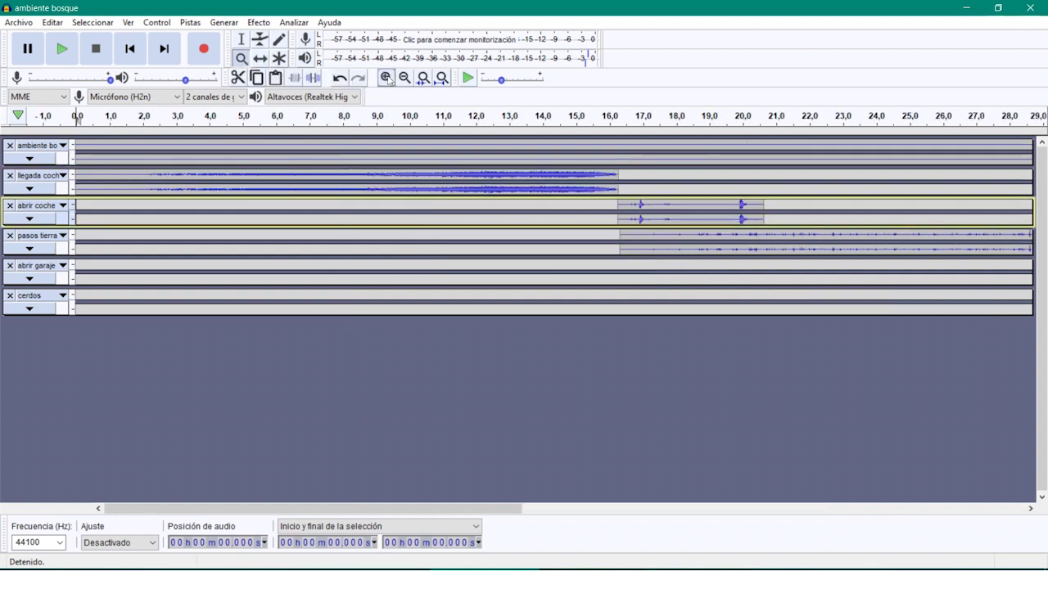
{"action": "left_click", "coordinate": [386, 77]}
{"action": "left_click", "coordinate": [418, 511]}
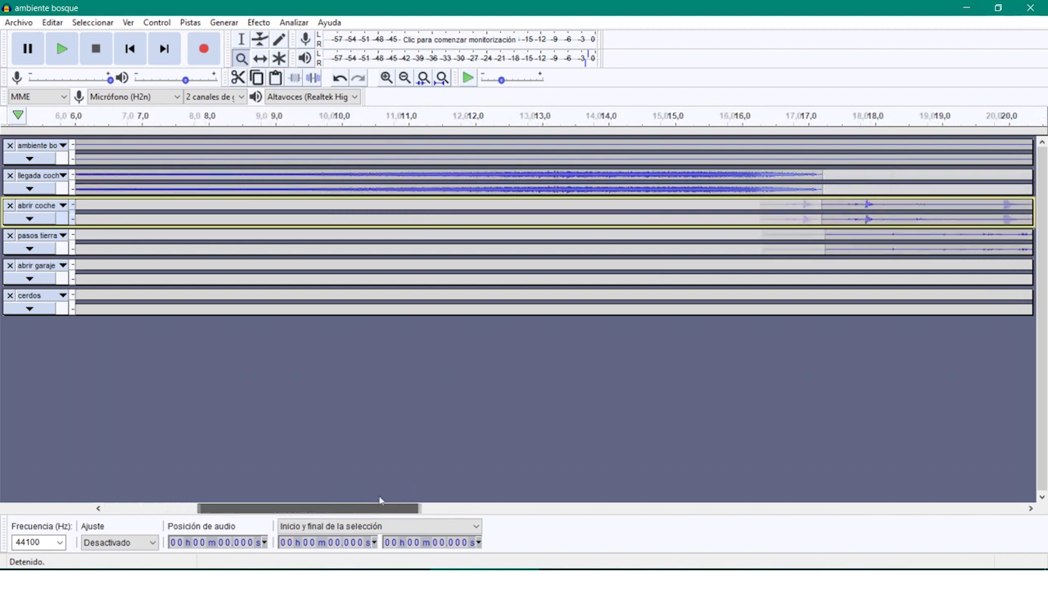
{"action": "left_click", "coordinate": [404, 77]}
{"action": "left_click", "coordinate": [405, 78]}
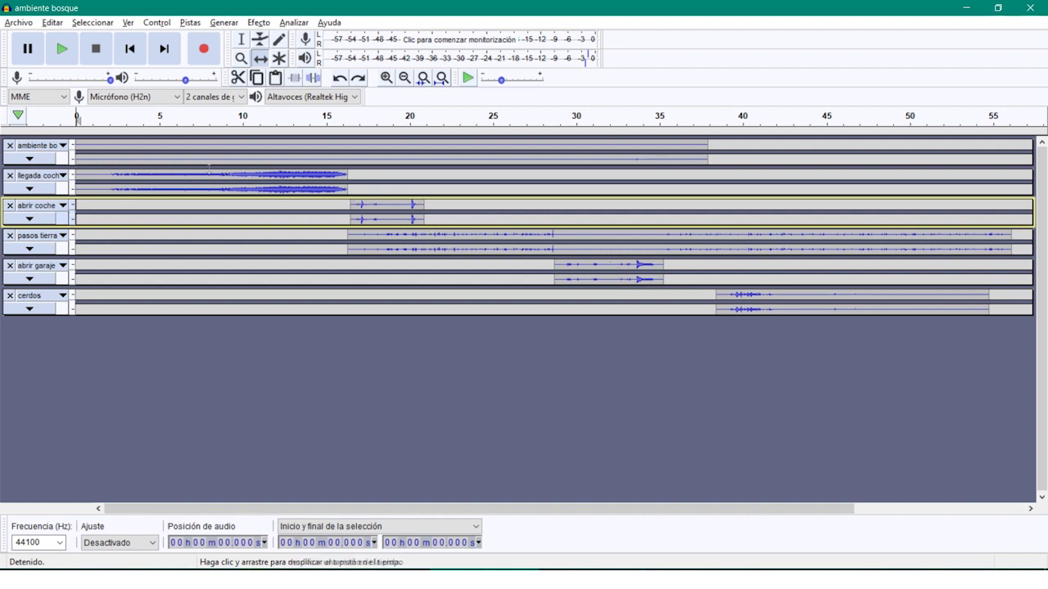
Step: Select the pasos tierra, abrir garaje and cerdos clips and shift them together so pasos tierra starts where abrir coche ends, at about 20.9 s
{"action": "left_click", "coordinate": [92, 23]}
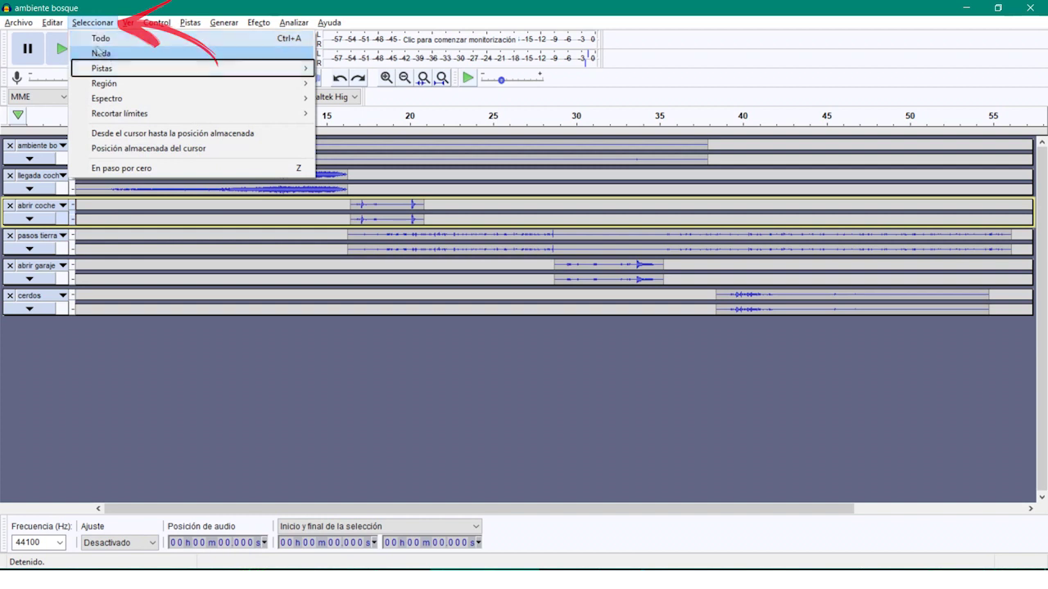
{"action": "mouse_move", "coordinate": [109, 68]}
{"action": "left_click", "coordinate": [360, 68]}
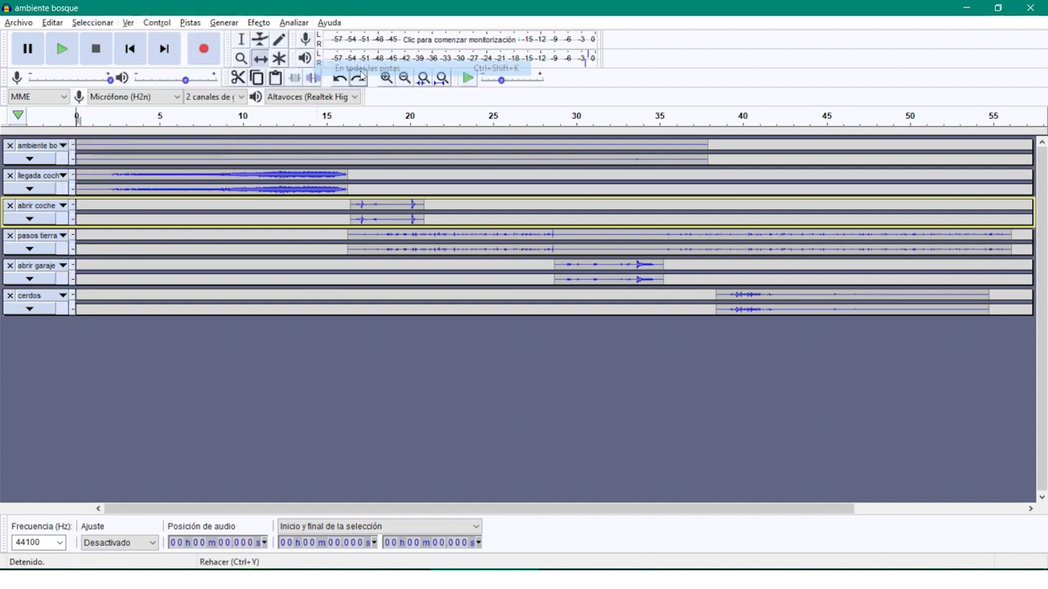
{"action": "left_click", "coordinate": [240, 40]}
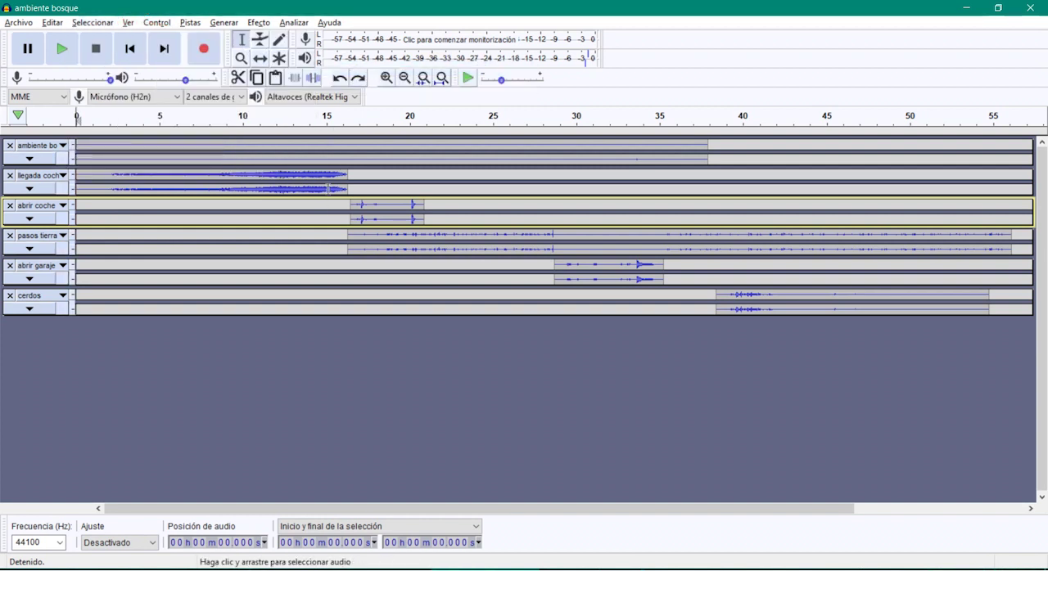
{"action": "left_click_drag", "start_coordinate": [347, 234], "coordinate": [999, 297]}
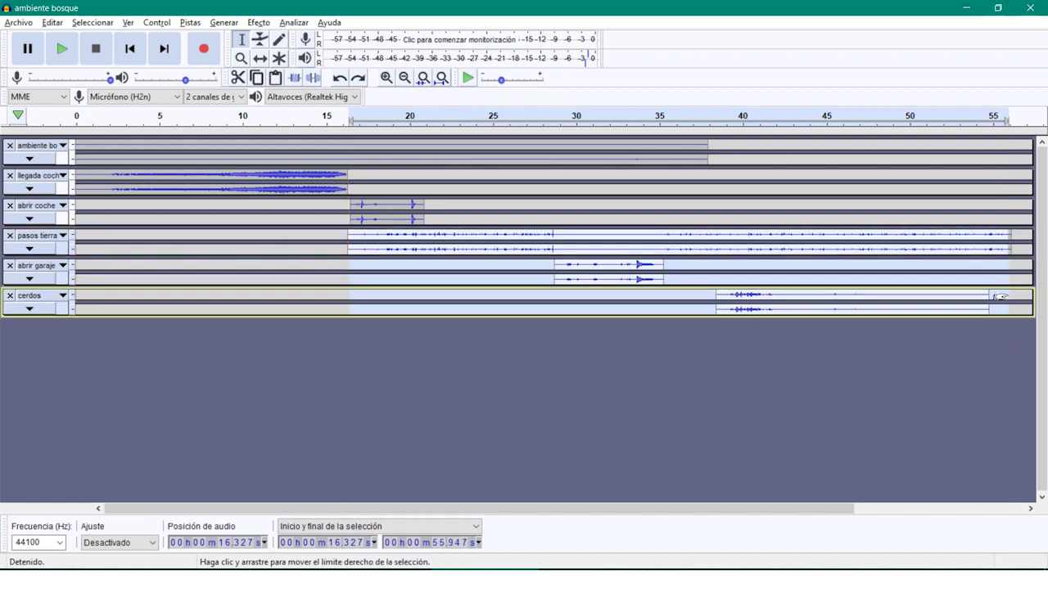
{"action": "left_click", "coordinate": [258, 63]}
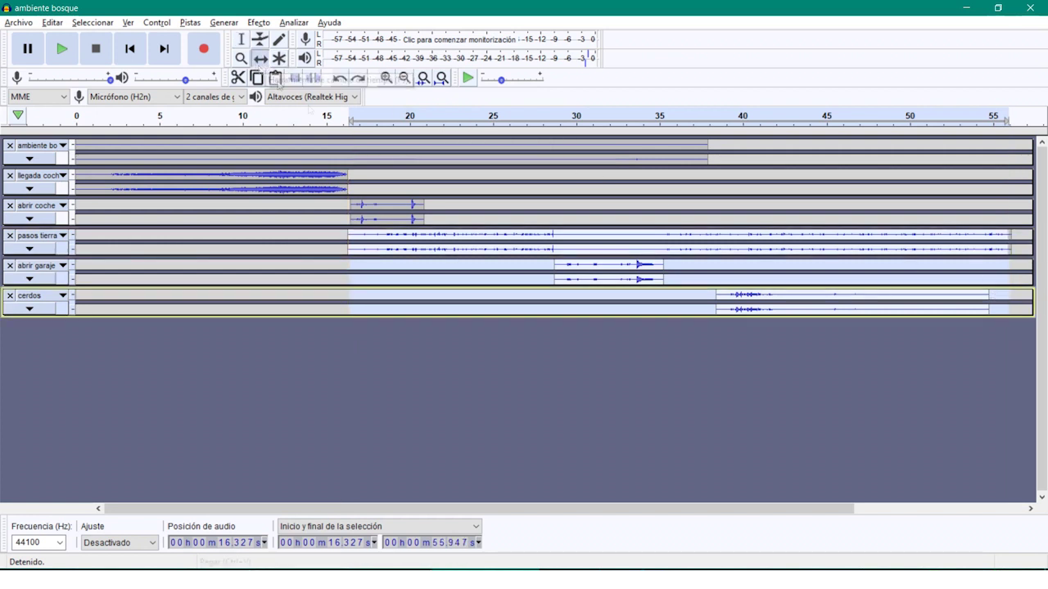
{"action": "left_click_drag", "start_coordinate": [408, 233], "coordinate": [484, 231]}
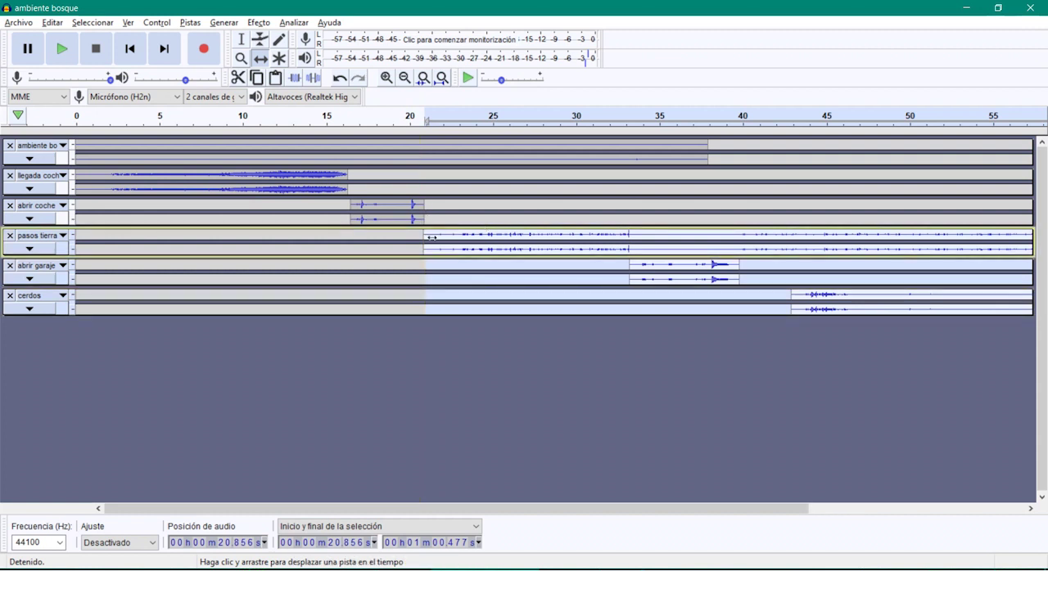
Step: Play the arrangement from the beginning through the cerdos clip with all six tracks enlarged, and stop playback
{"action": "left_click", "coordinate": [132, 52]}
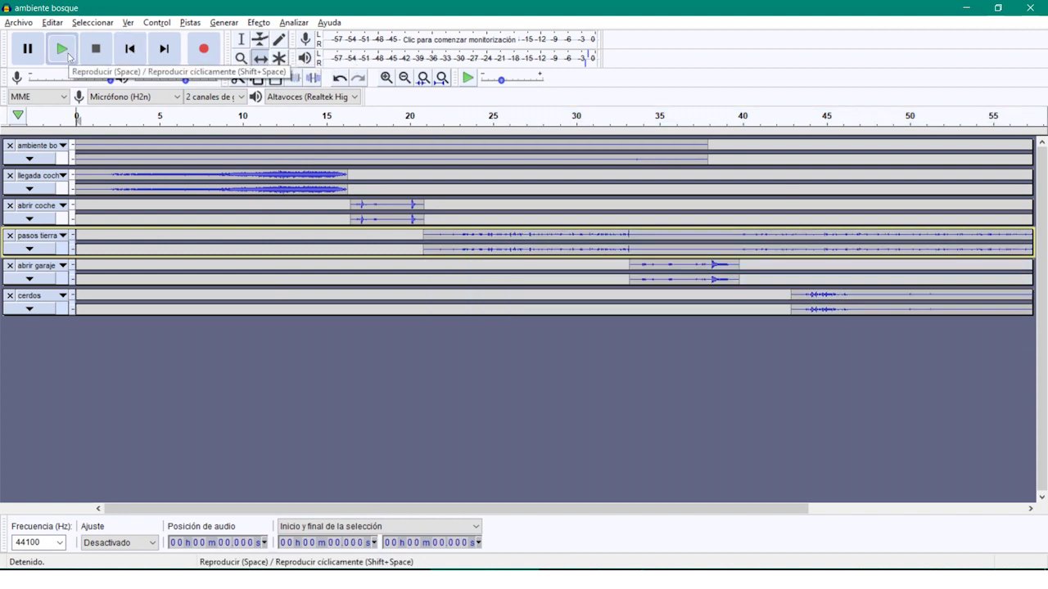
{"action": "left_click", "coordinate": [69, 55]}
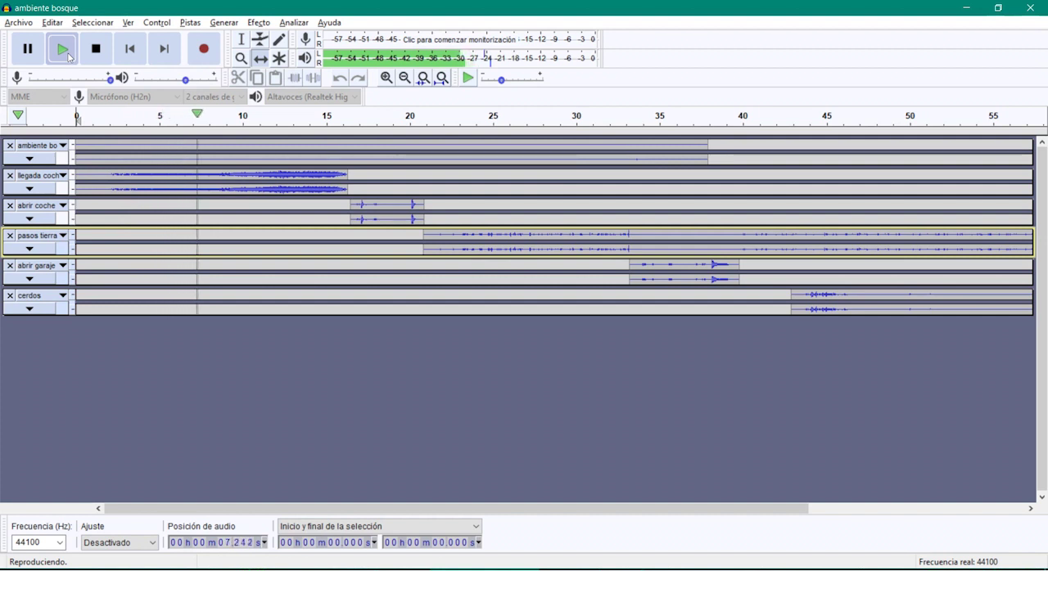
{"action": "left_click_drag", "start_coordinate": [57, 166], "coordinate": [75, 336]}
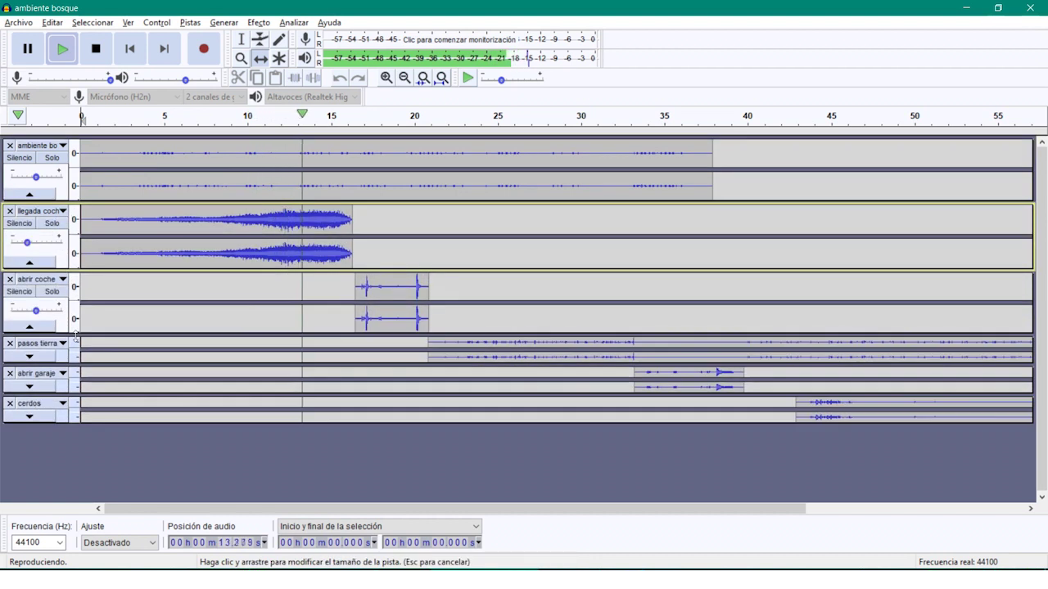
{"action": "left_click_drag", "start_coordinate": [77, 374], "coordinate": [90, 495]}
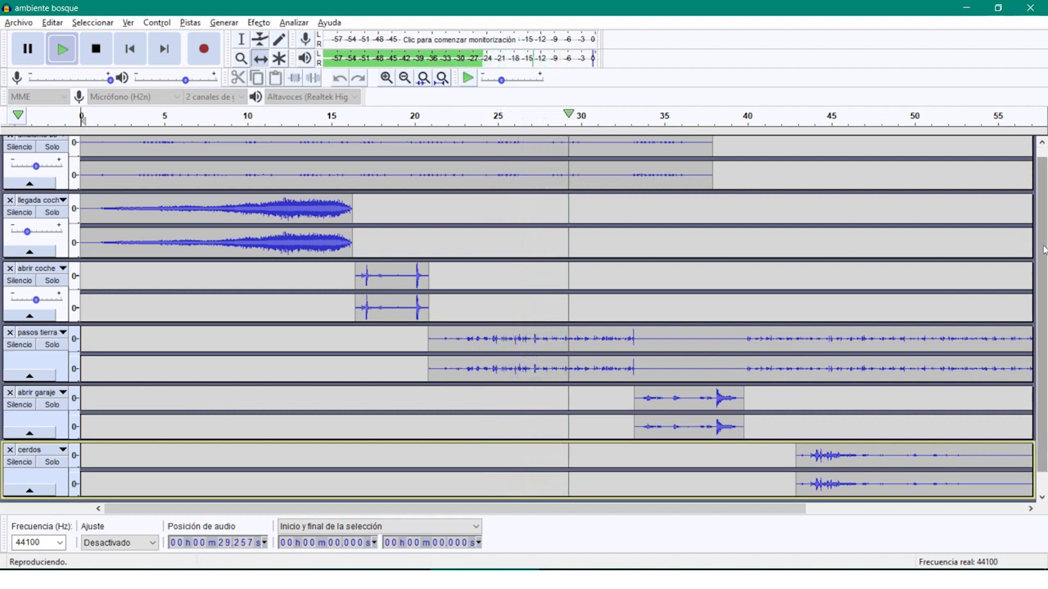
{"action": "left_click_drag", "start_coordinate": [663, 509], "coordinate": [787, 511]}
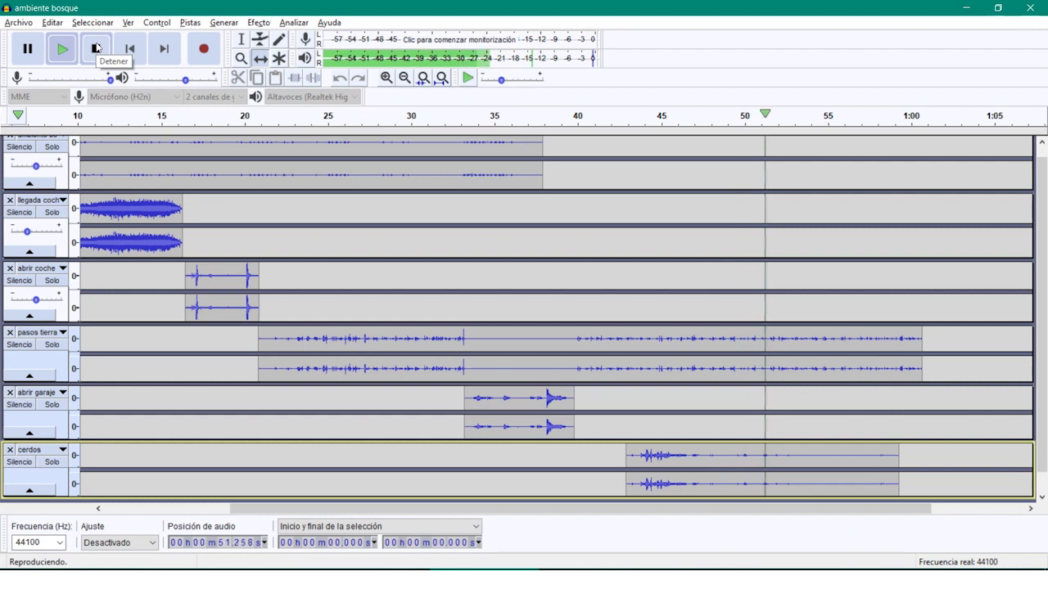
{"action": "left_click", "coordinate": [95, 48]}
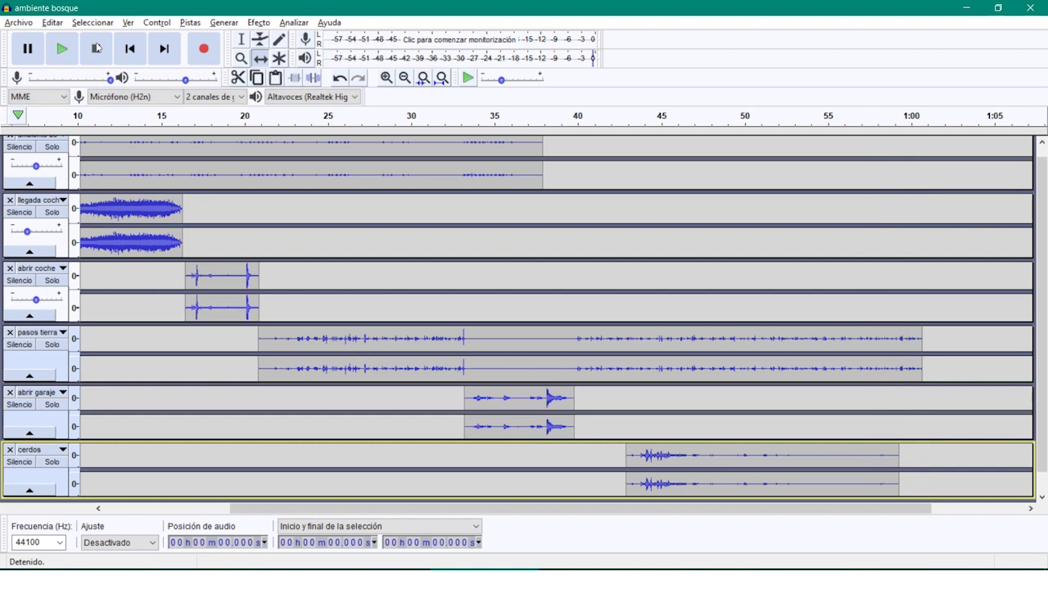